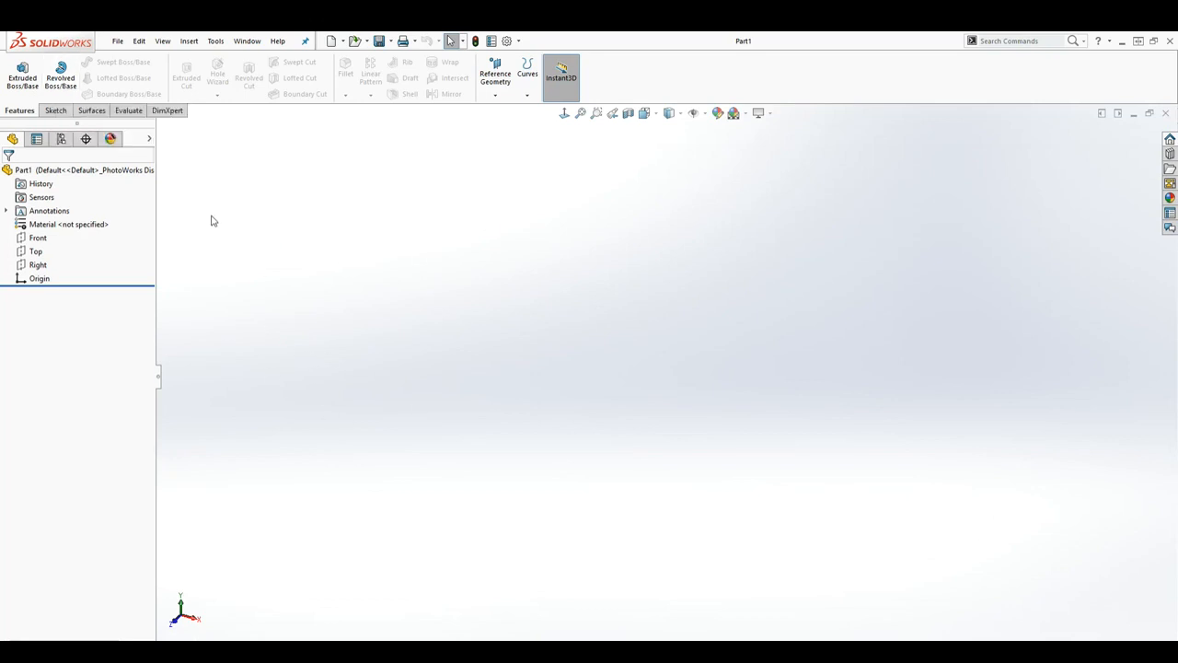
# - Start a sketch on the Right plane and draw a vertical line about 64 mm long downward from the origin
pyautogui.click(38, 265)
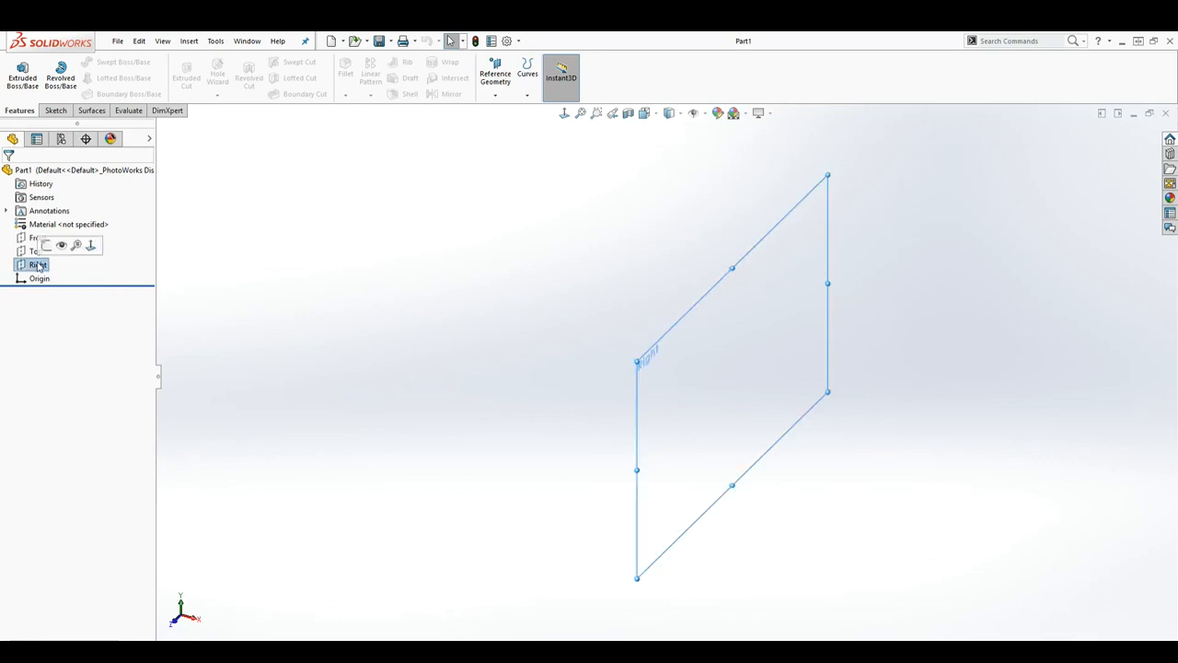
pyautogui.click(54, 110)
pyautogui.click(16, 68)
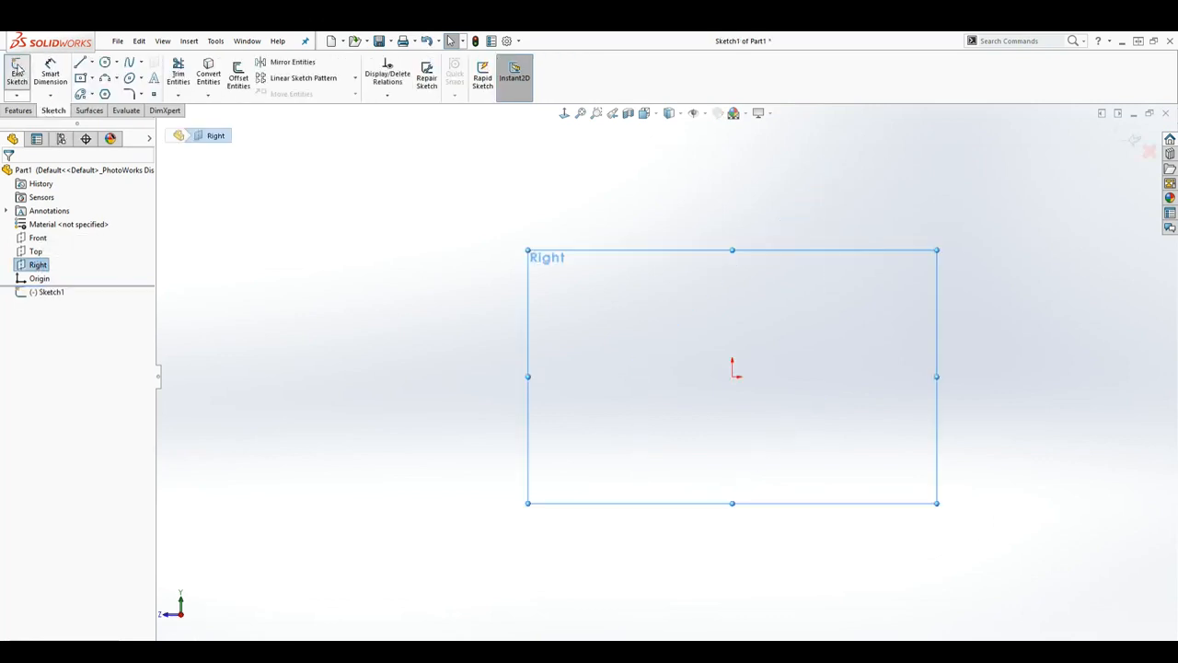
pyautogui.scroll(1, 792, 423)
pyautogui.scroll(-2, 810, 407)
pyautogui.scroll(1, 783, 399)
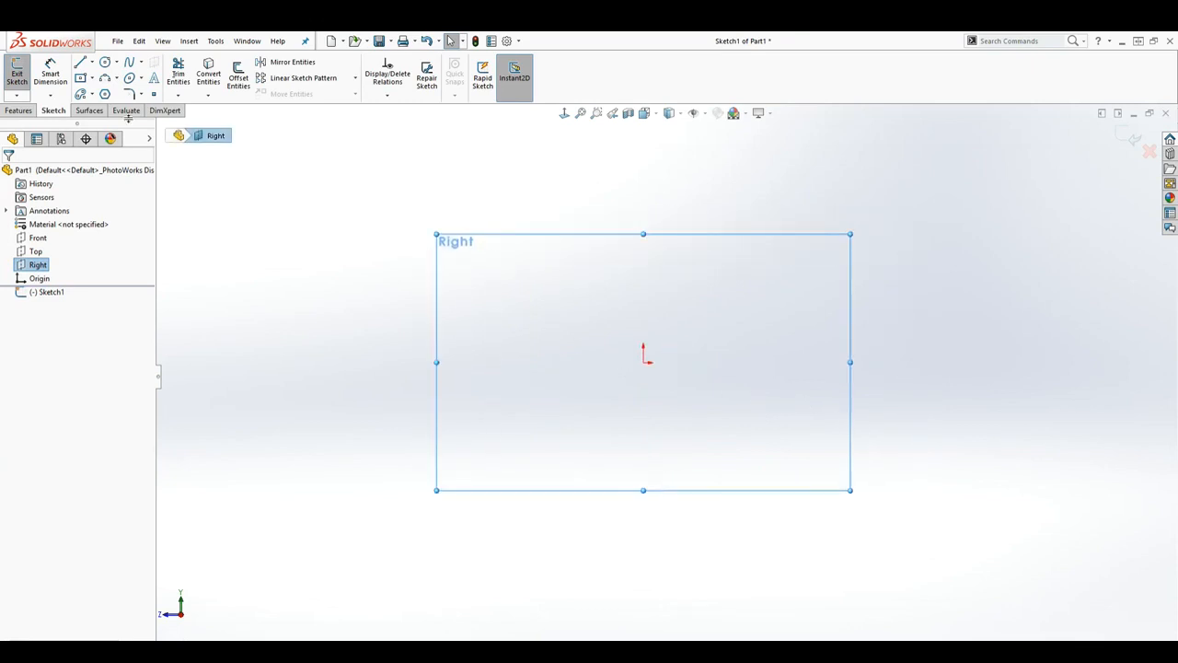
pyautogui.click(80, 62)
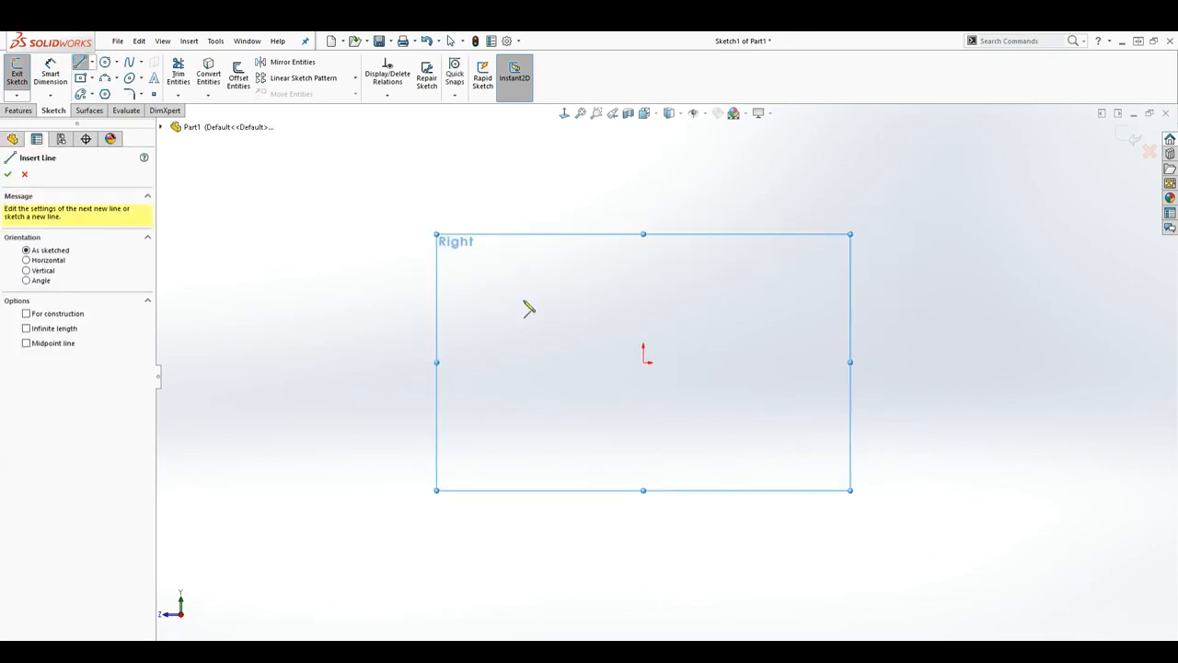
pyautogui.click(644, 362)
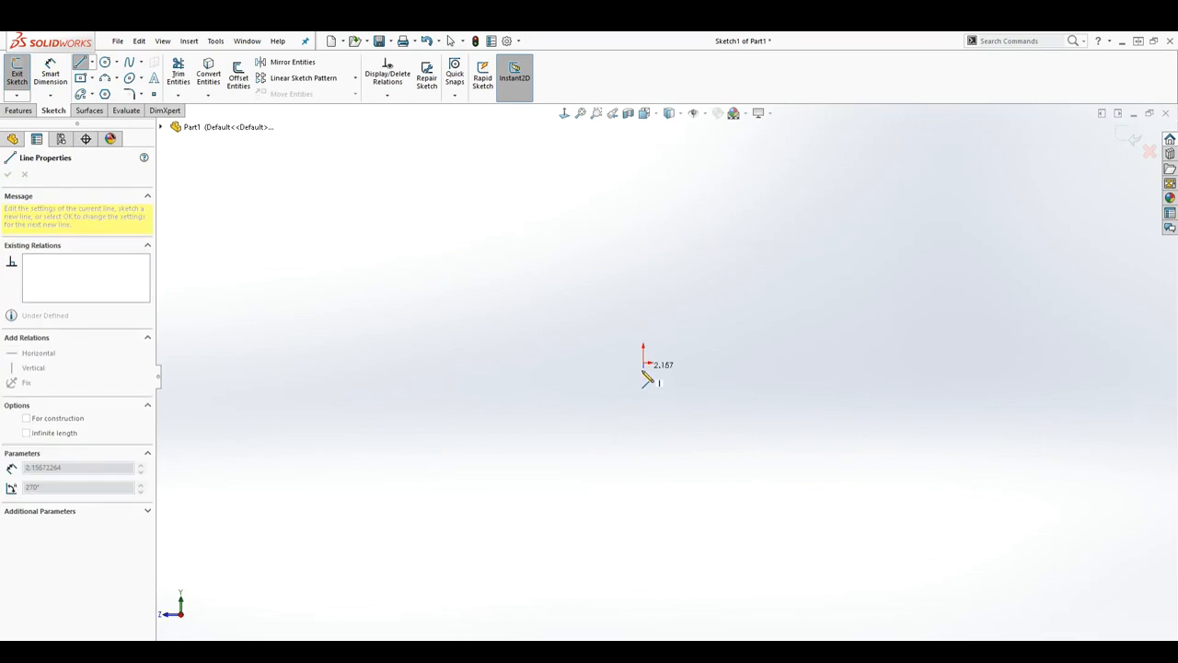
pyautogui.click(645, 525)
pyautogui.press('Escape')
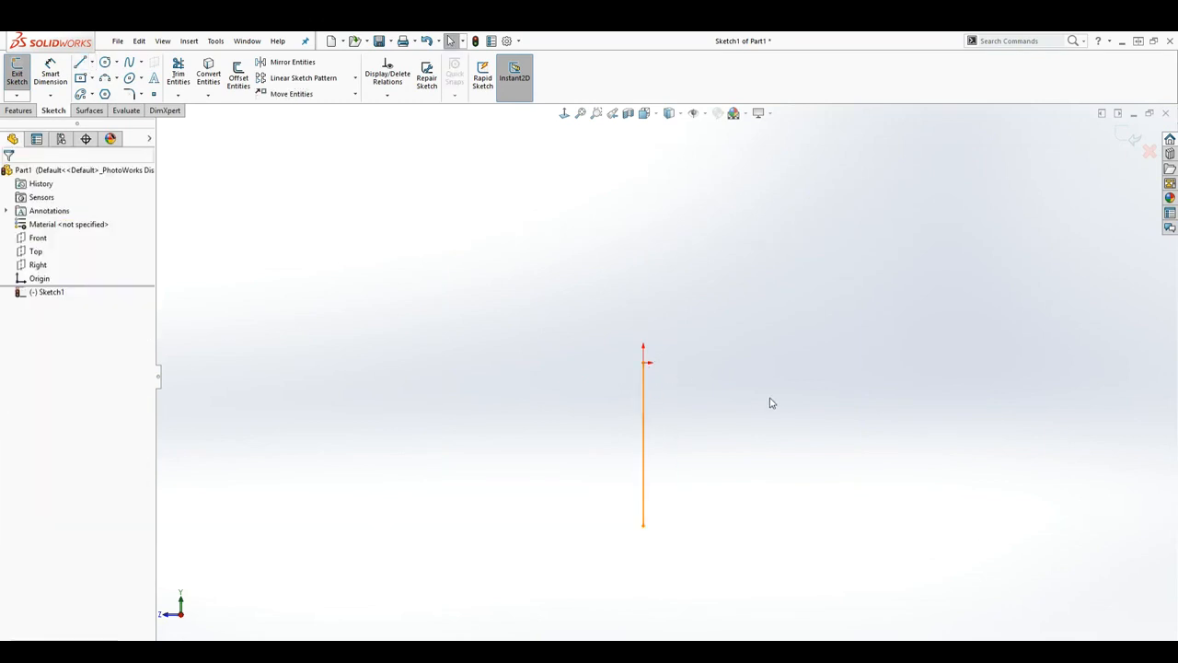
# - Sketch a horizontal line about 58 mm long rightward from the origin, continued by a shorter vertical line downward from its end
pyautogui.press('l')
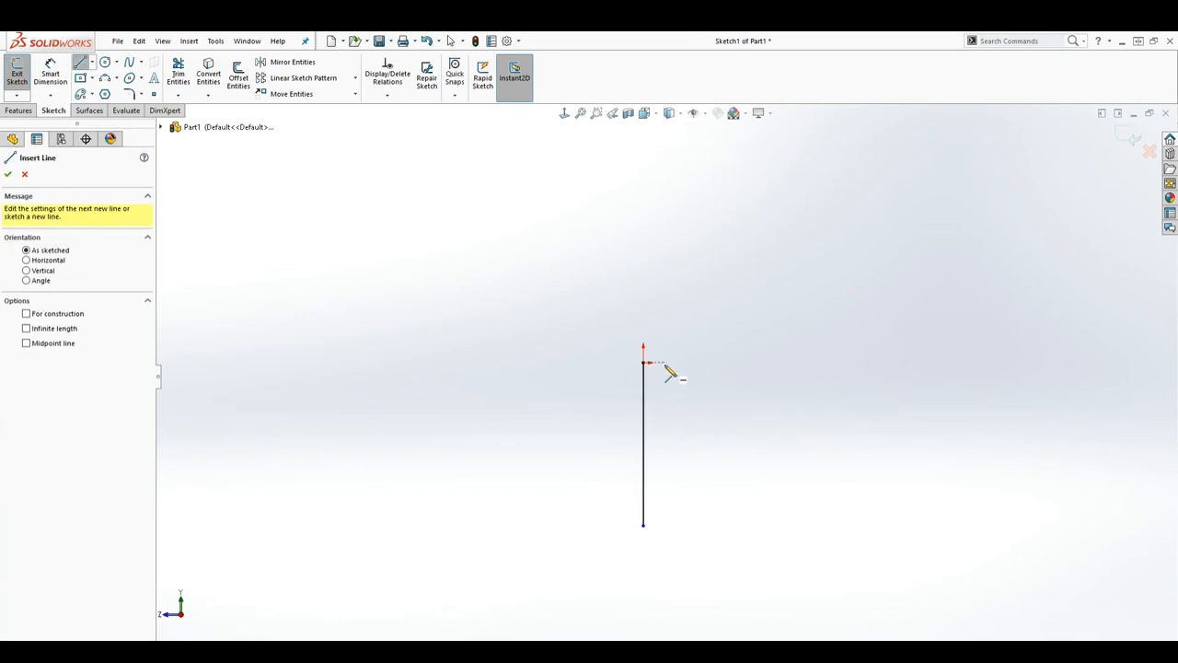
pyautogui.click(644, 362)
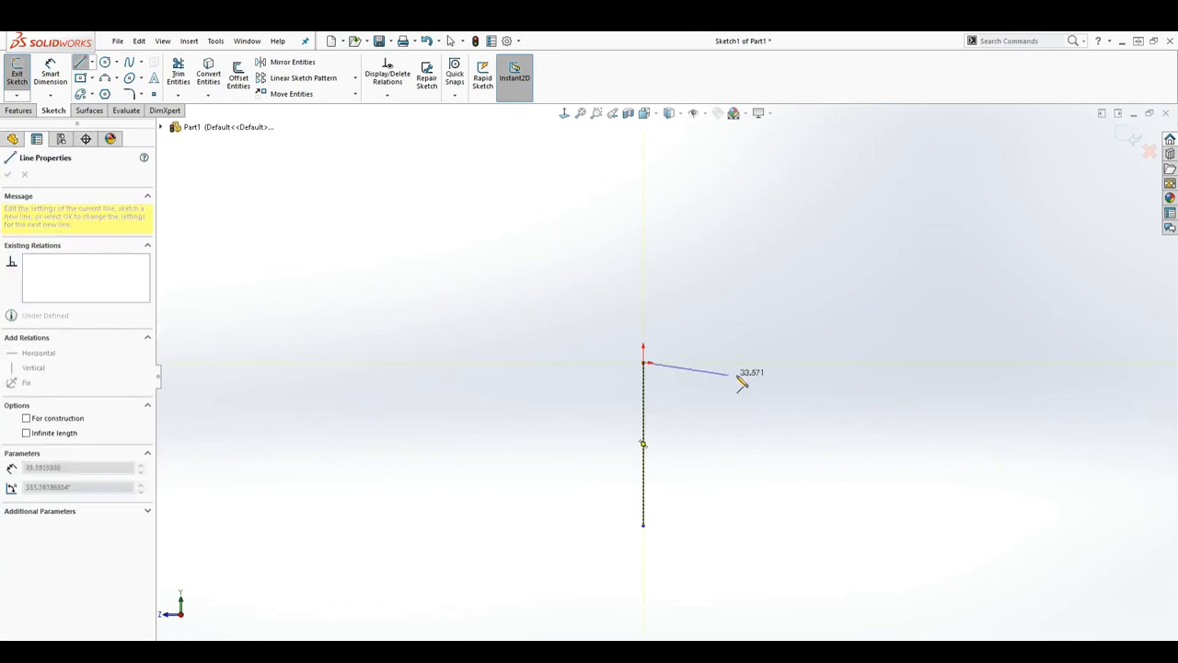
pyautogui.click(794, 363)
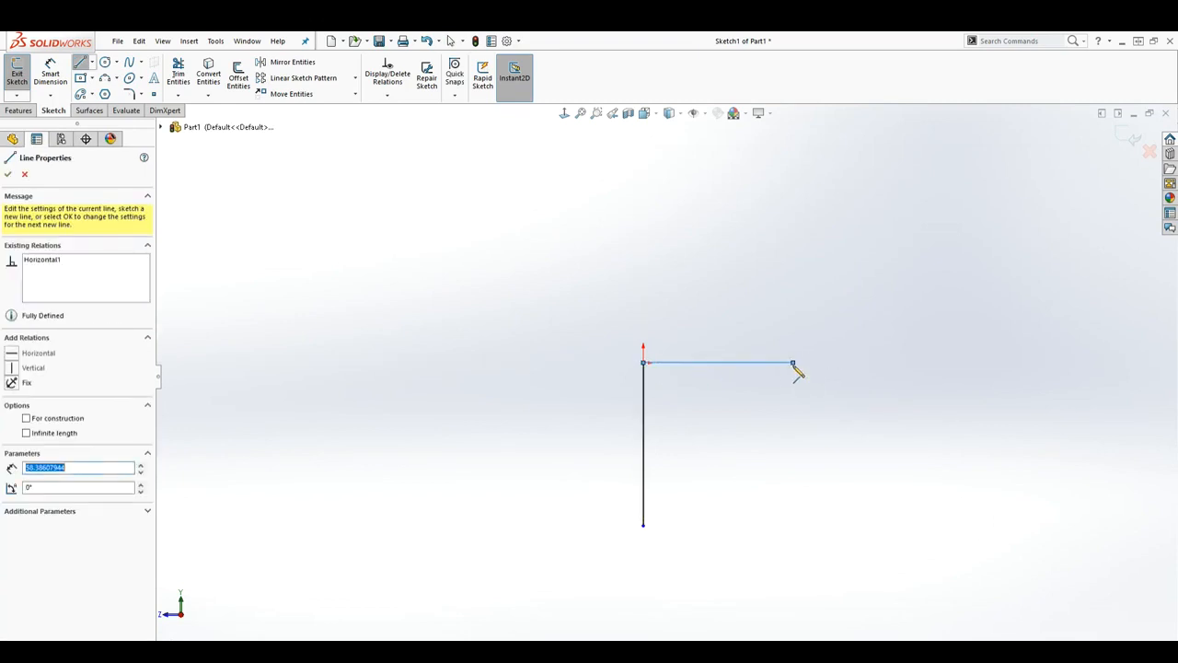
pyautogui.doubleClick(793, 491)
pyautogui.press('Escape')
pyautogui.scroll(2, 772, 513)
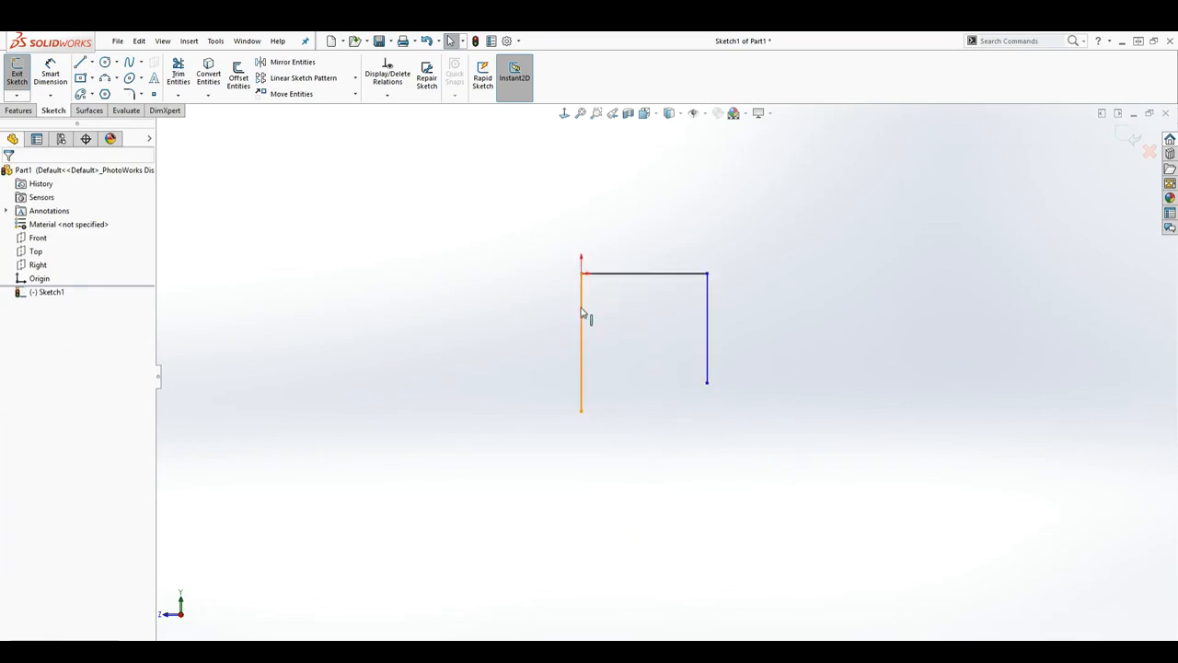
# - Convert the vertical line below the origin into construction geometry
pyautogui.click(581, 313)
pyautogui.click(26, 370)
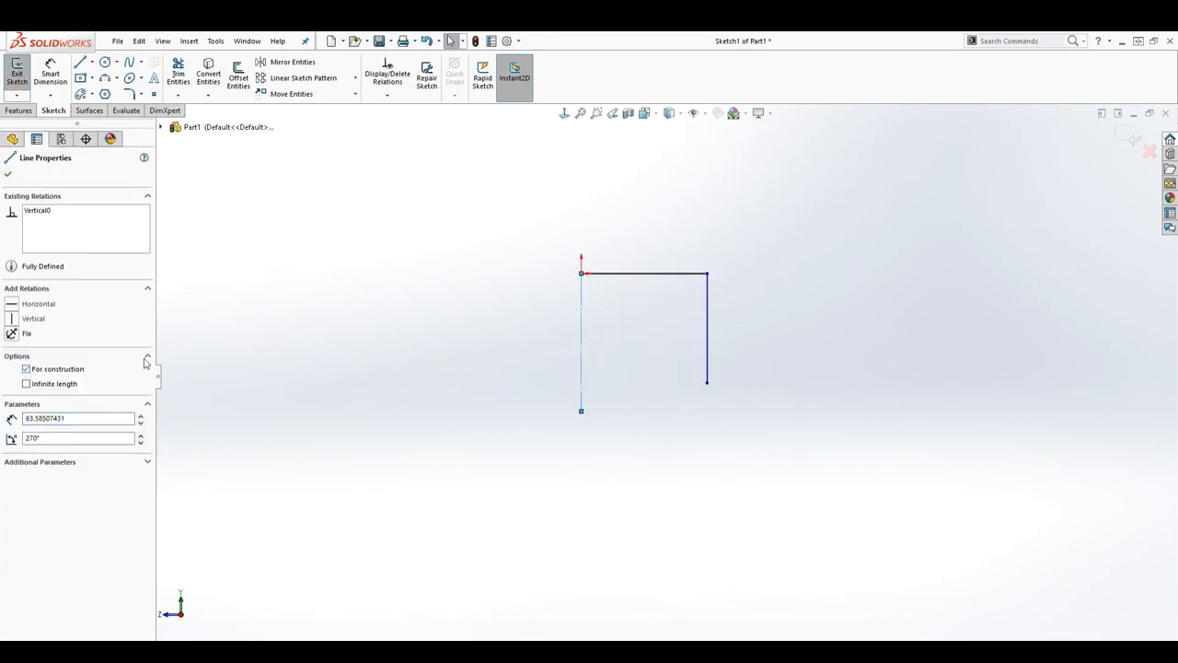
pyautogui.click(501, 370)
# - Add a 38 mm diameter dimension between the outer vertical line and the construction centerline, placed below the profile
pyautogui.moveTo(652, 490); pyautogui.dragTo(655, 425, button='right')
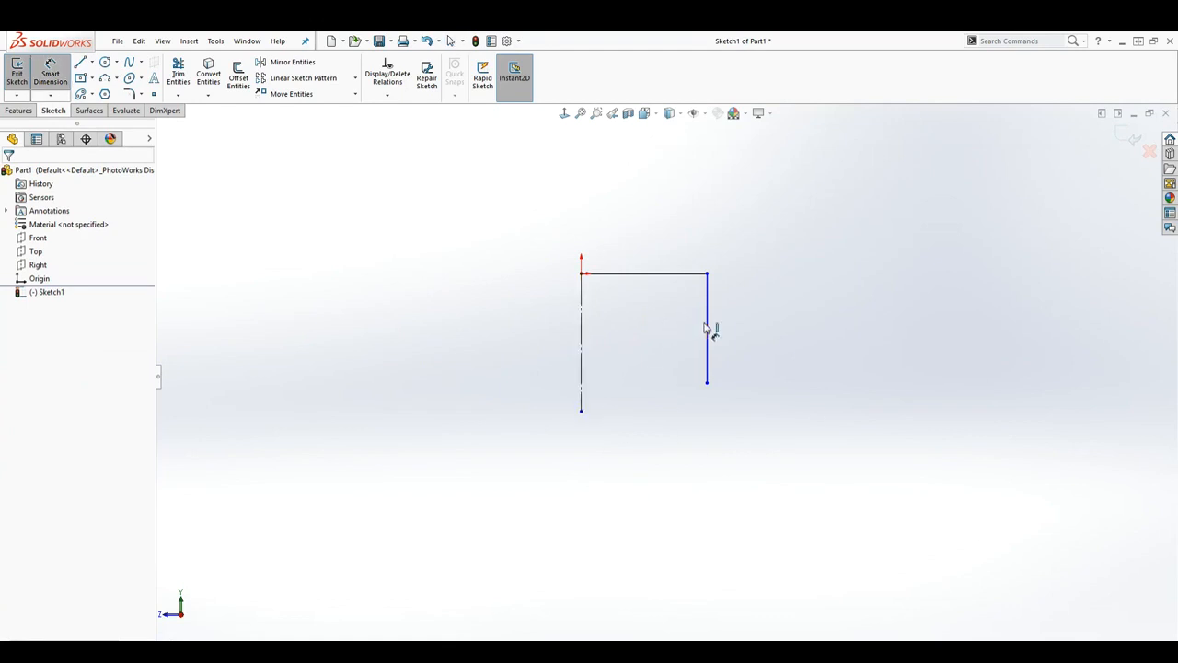
pyautogui.click(707, 330)
pyautogui.click(581, 328)
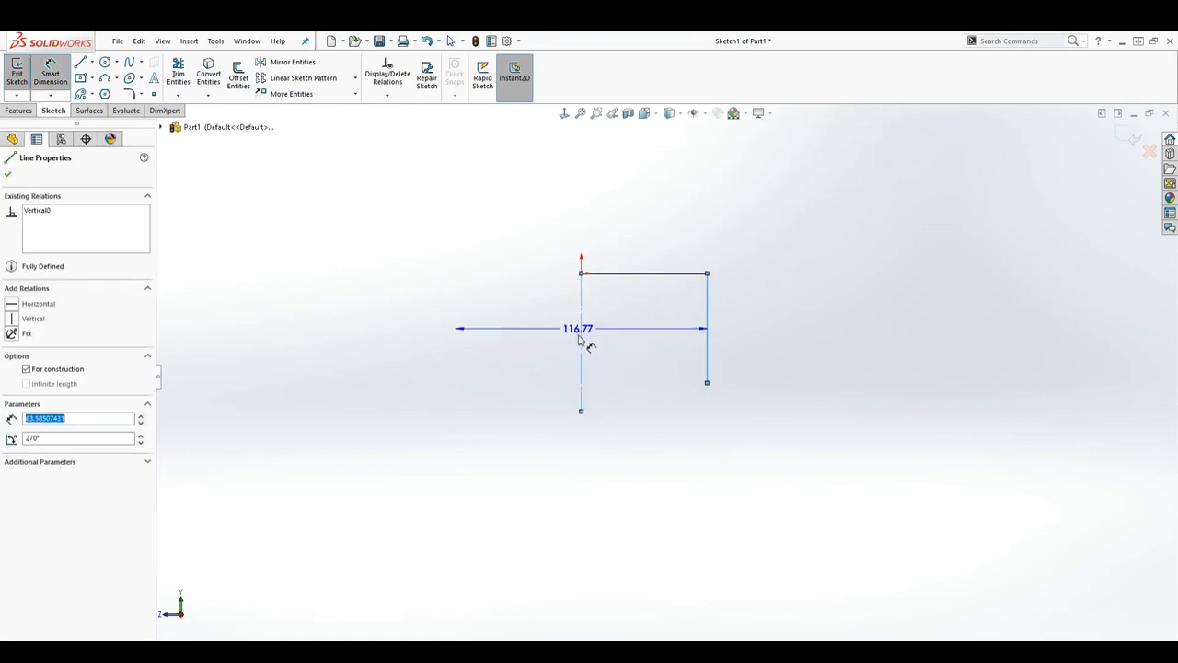
pyautogui.click(567, 500)
pyautogui.write('38')
pyautogui.press('Return')
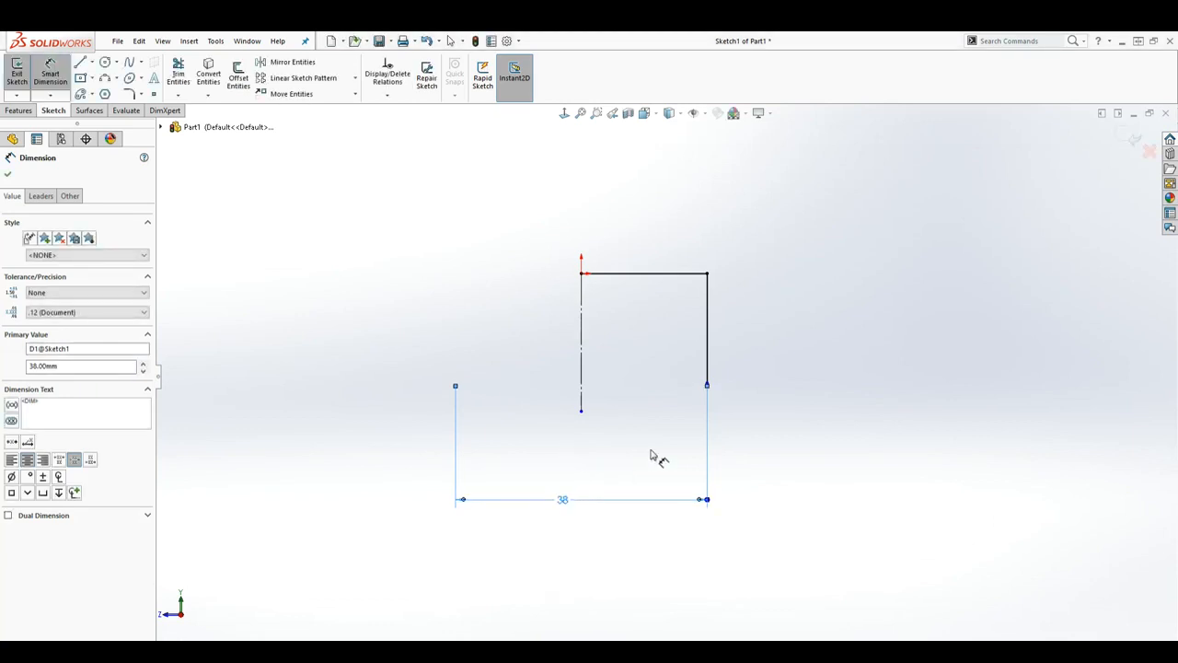
pyautogui.press('Escape')
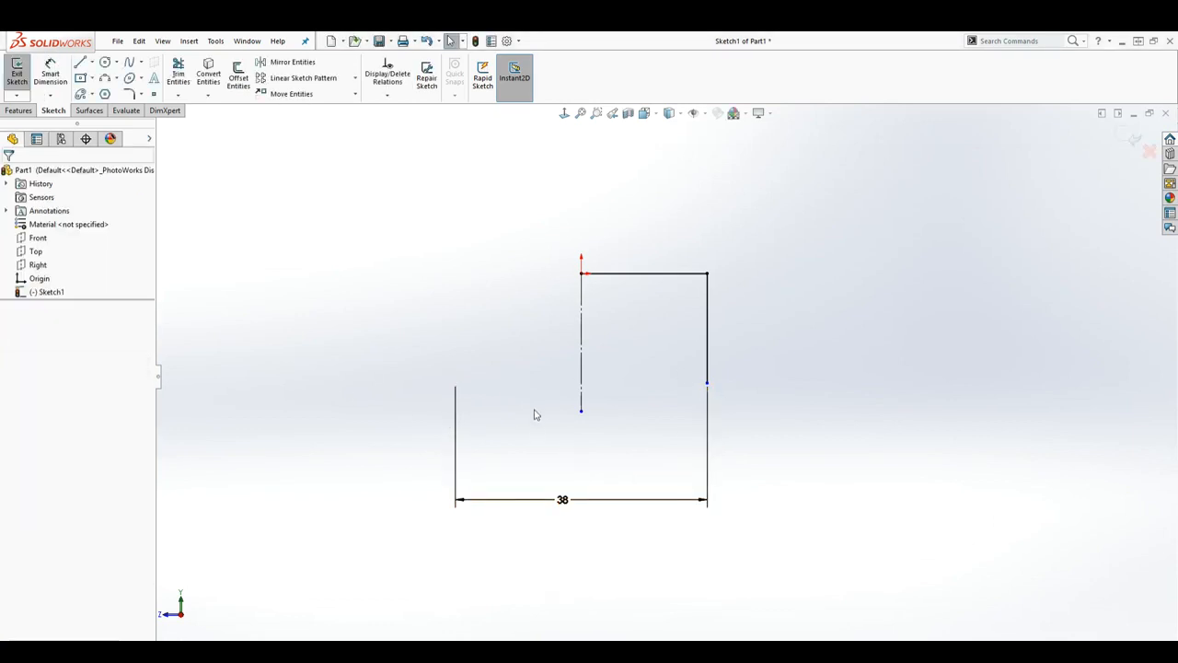
# - Sketch a circle centered on the origin with a radius of about 28 mm
pyautogui.click(106, 63)
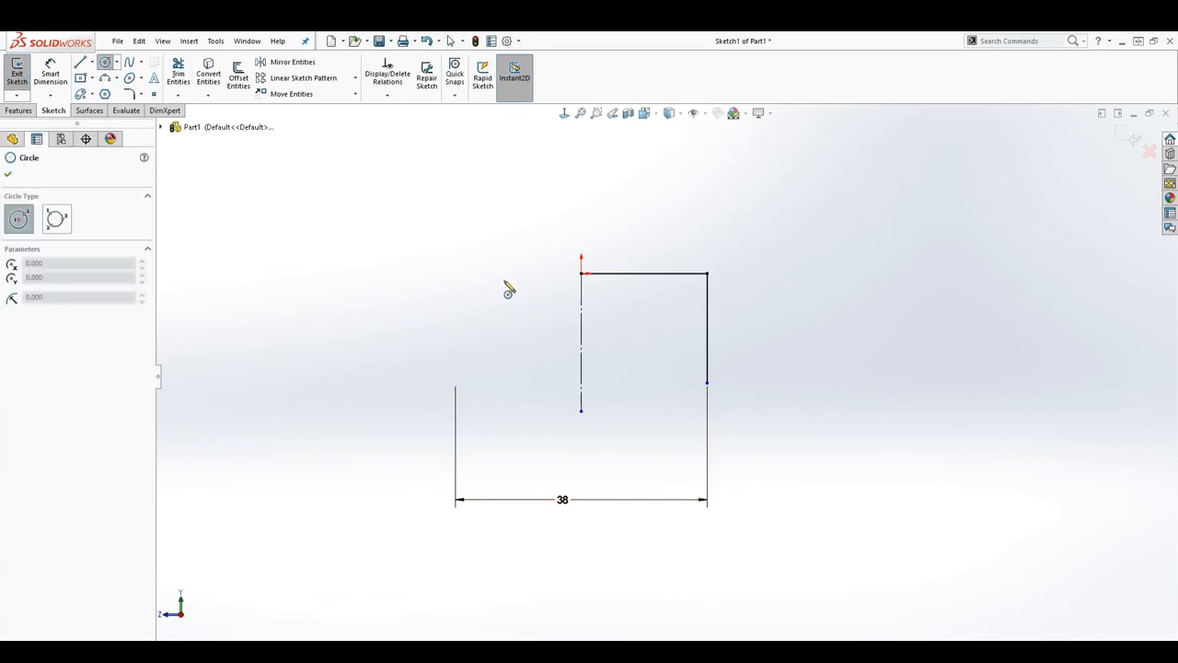
pyautogui.click(581, 273)
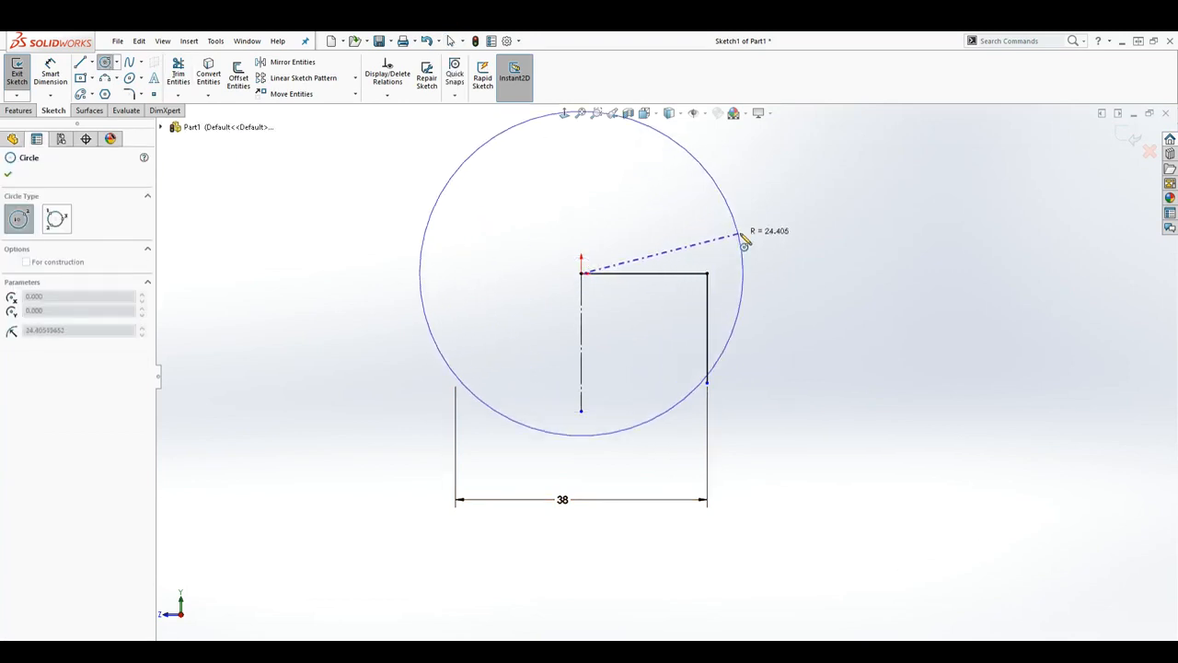
pyautogui.click(761, 223)
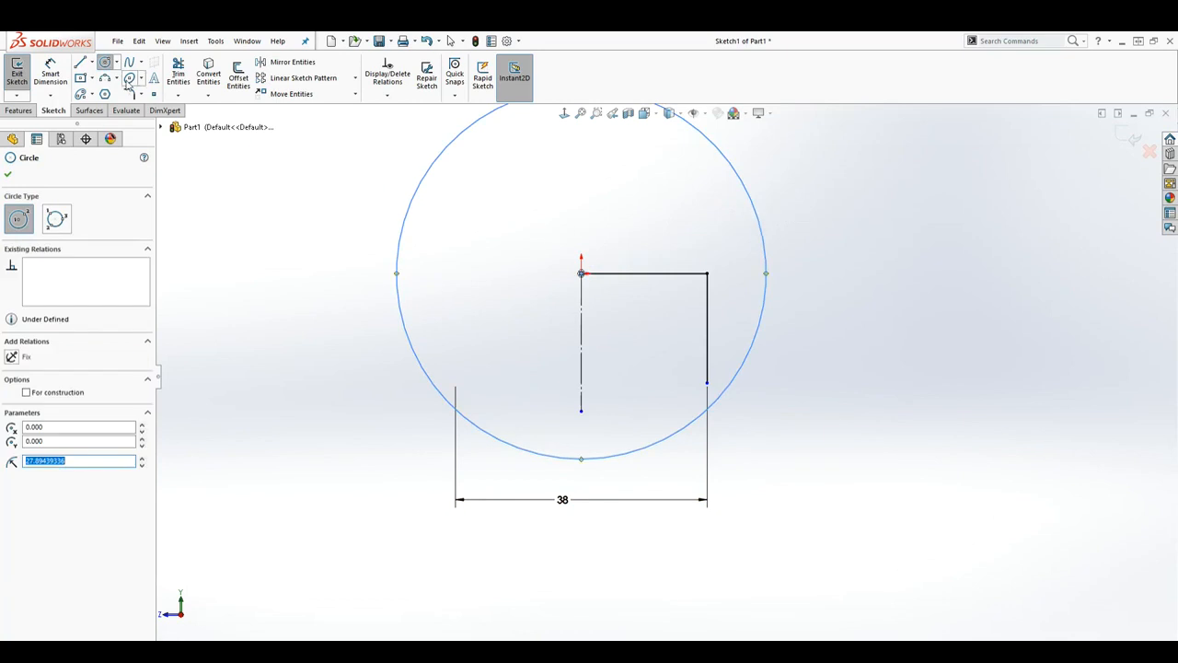
pyautogui.press('Escape')
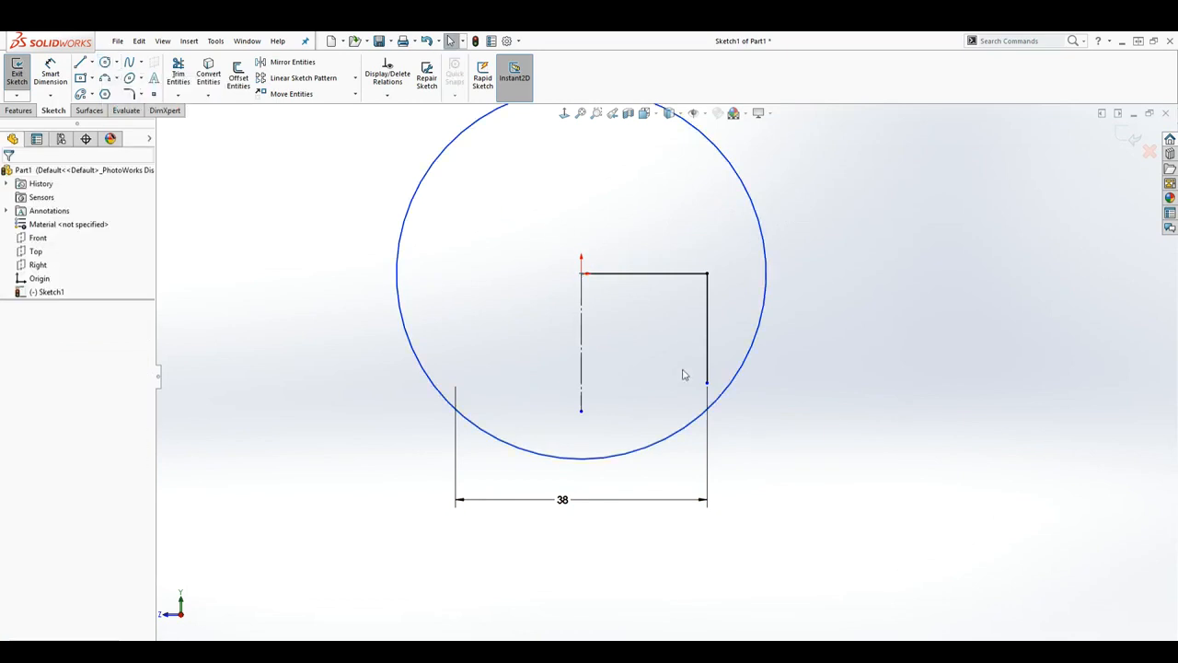
# - Make the lower endpoint of the construction centerline coincident with the circle
pyautogui.click(594, 465)
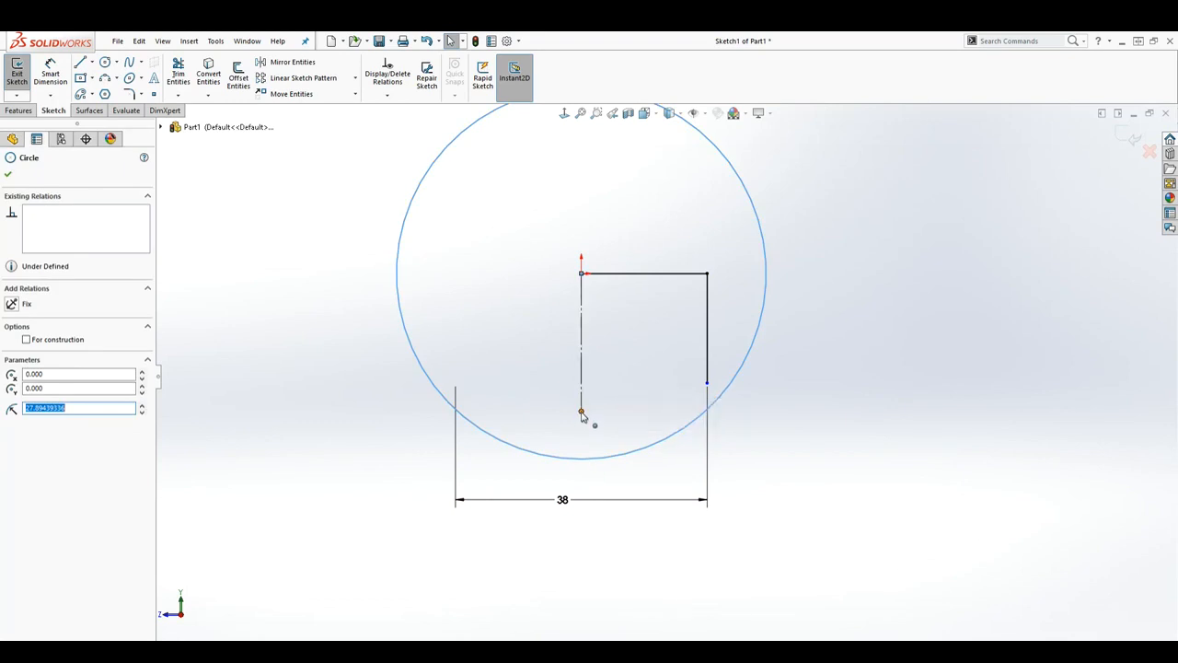
pyautogui.keyDown('ctrl'); pyautogui.click(581, 413); pyautogui.keyUp('ctrl')
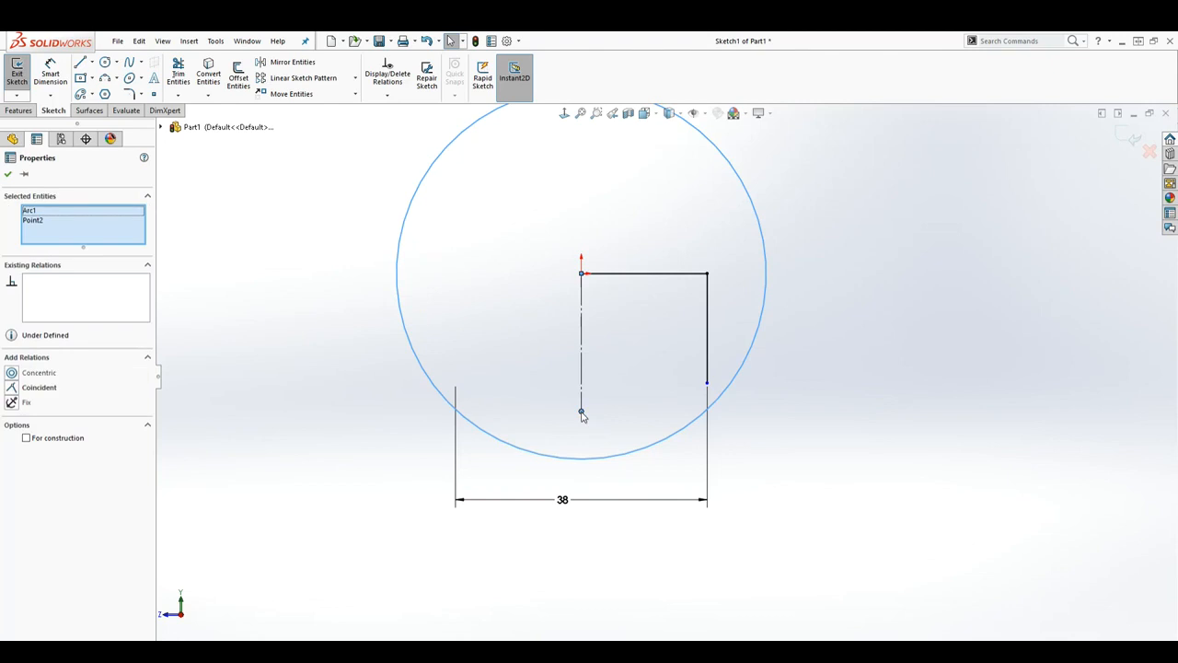
pyautogui.click(13, 388)
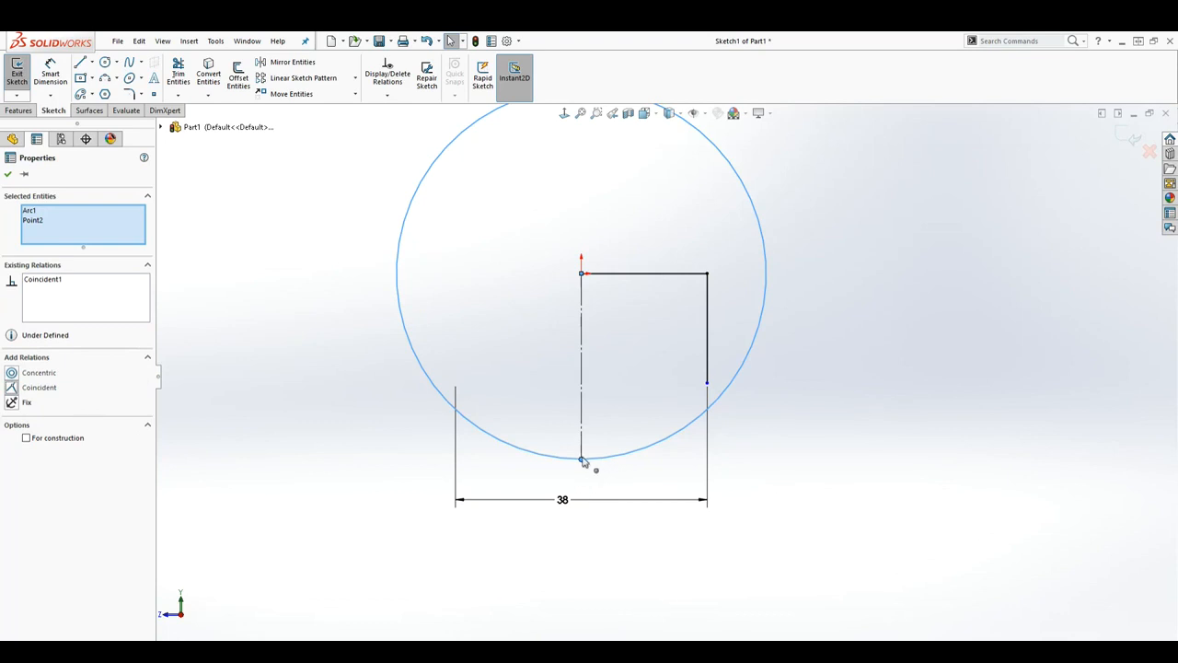
pyautogui.click(726, 433)
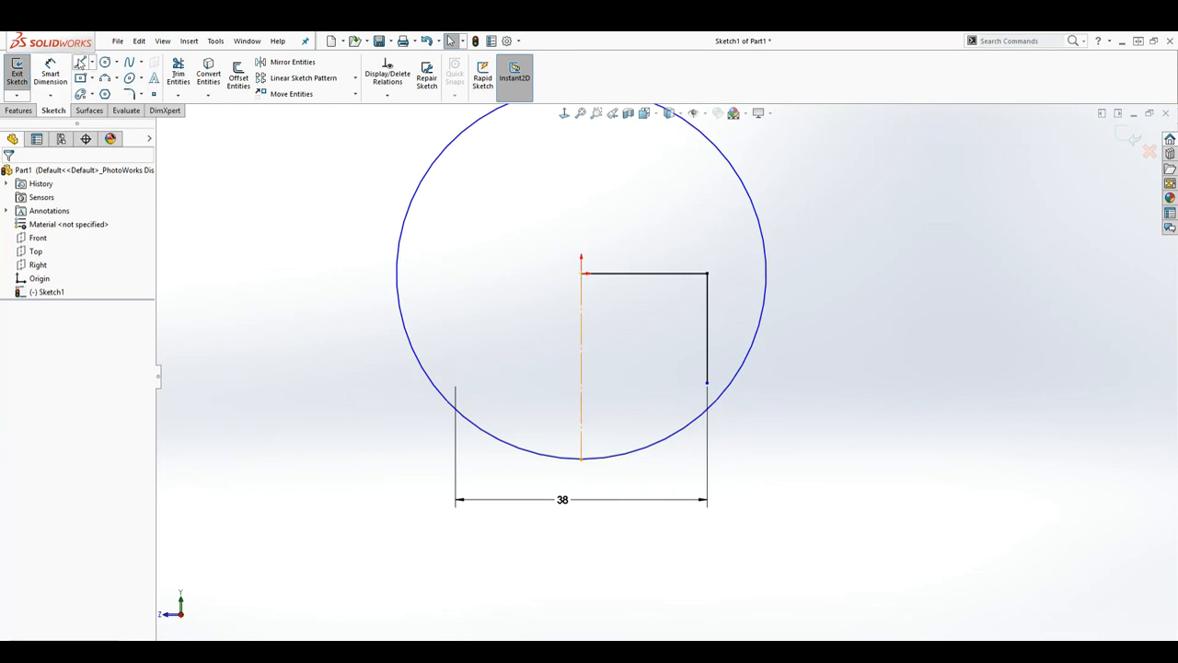
# - Sketch a line about 14 mm long from the outer vertical line's lower end, sloping down toward the centerline at about 210°
pyautogui.click(80, 62)
pyautogui.click(707, 383)
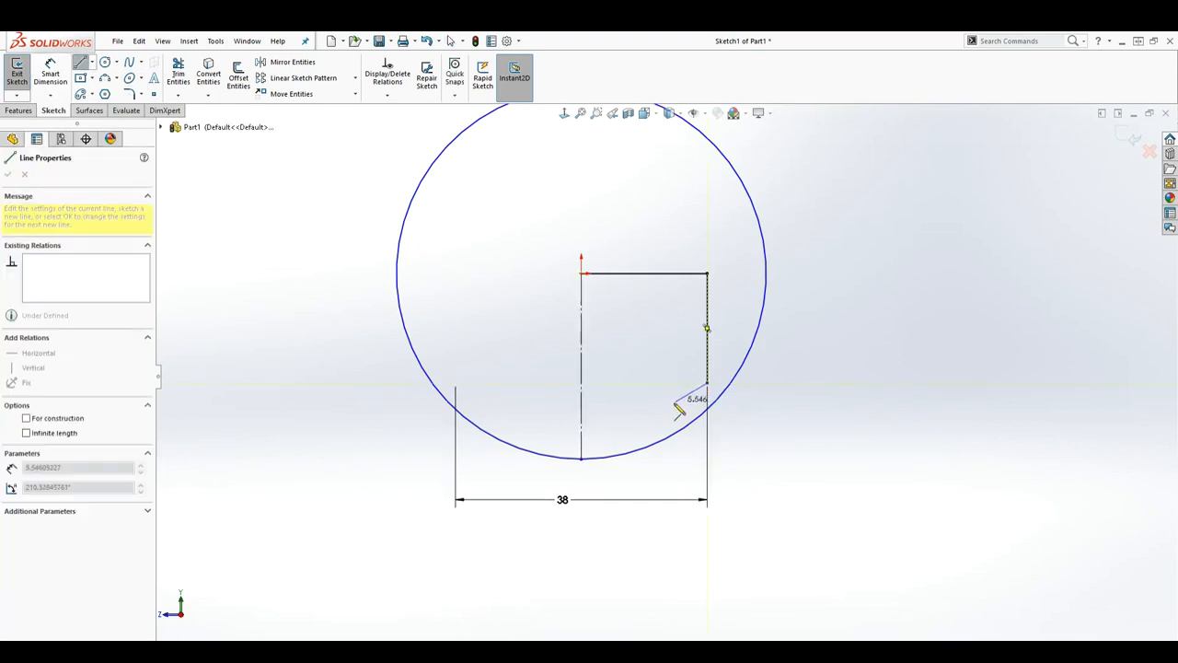
pyautogui.click(626, 429)
pyautogui.press('Escape')
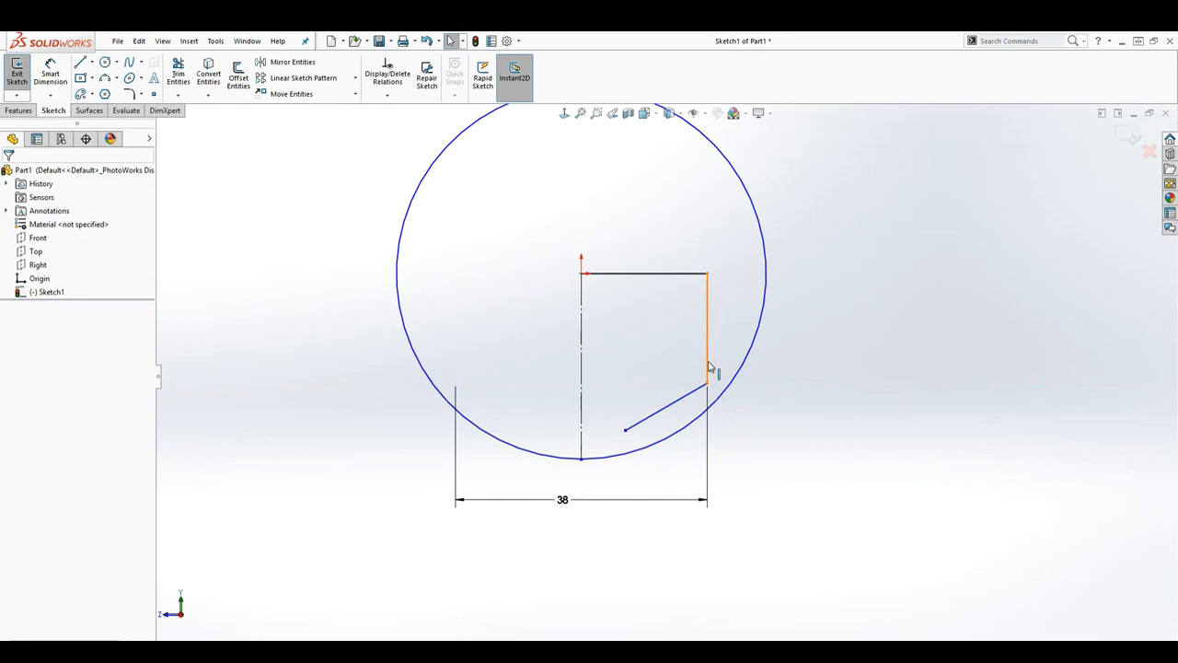
# - Add a tangent relation between the sloping line and the circle
pyautogui.click(657, 416)
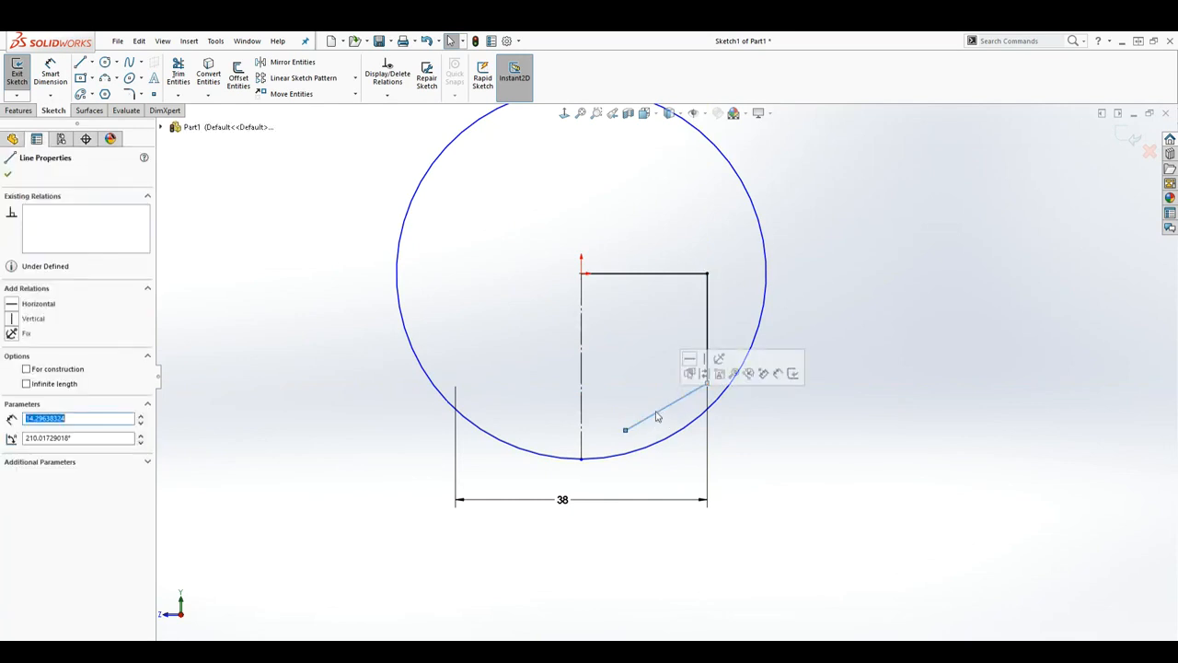
pyautogui.keyDown('ctrl'); pyautogui.click(650, 453); pyautogui.keyUp('ctrl')
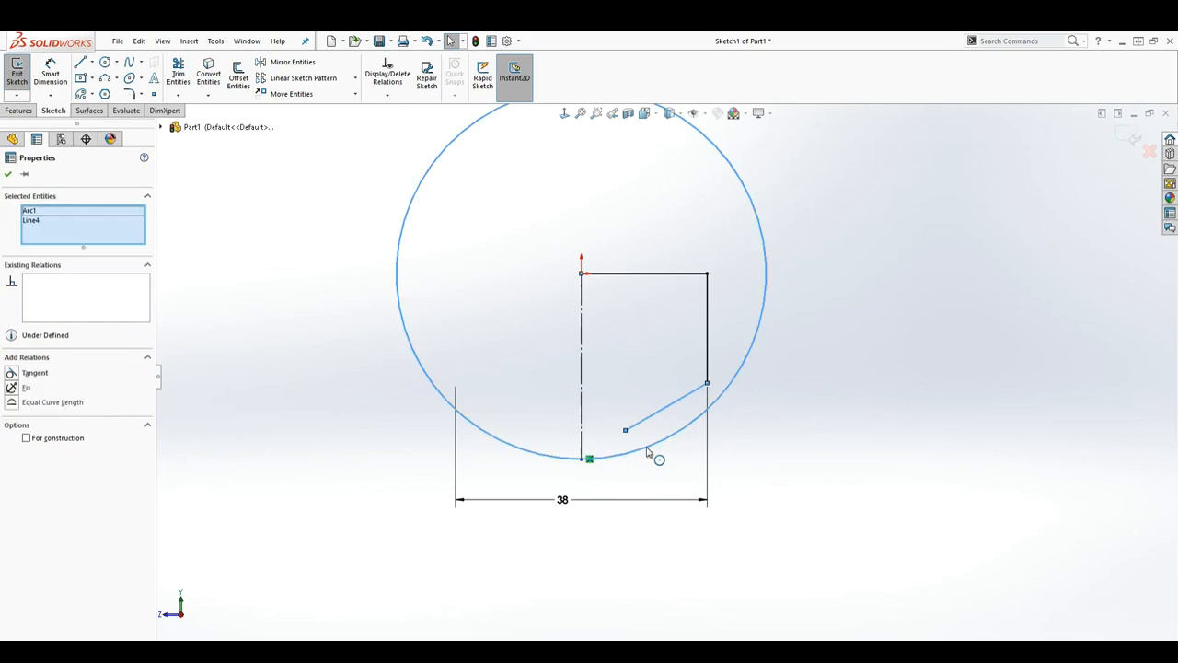
pyautogui.click(12, 373)
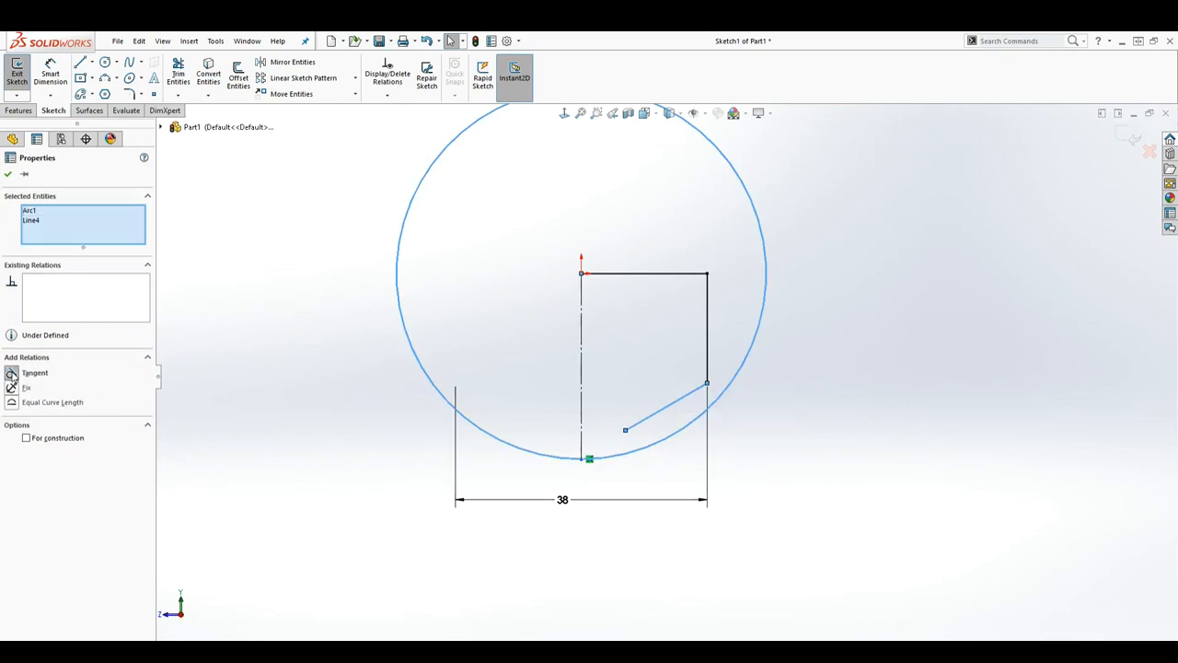
pyautogui.click(521, 457)
pyautogui.scroll(1, 665, 391)
pyautogui.scroll(-3, 661, 389)
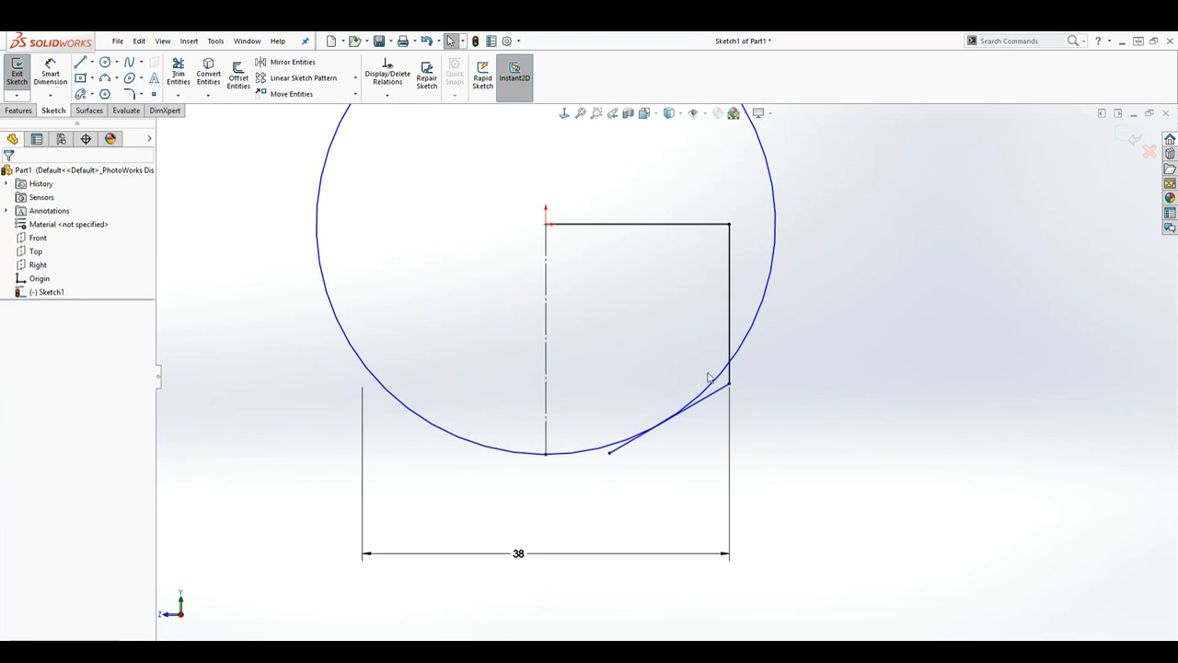
pyautogui.scroll(2, 693, 379)
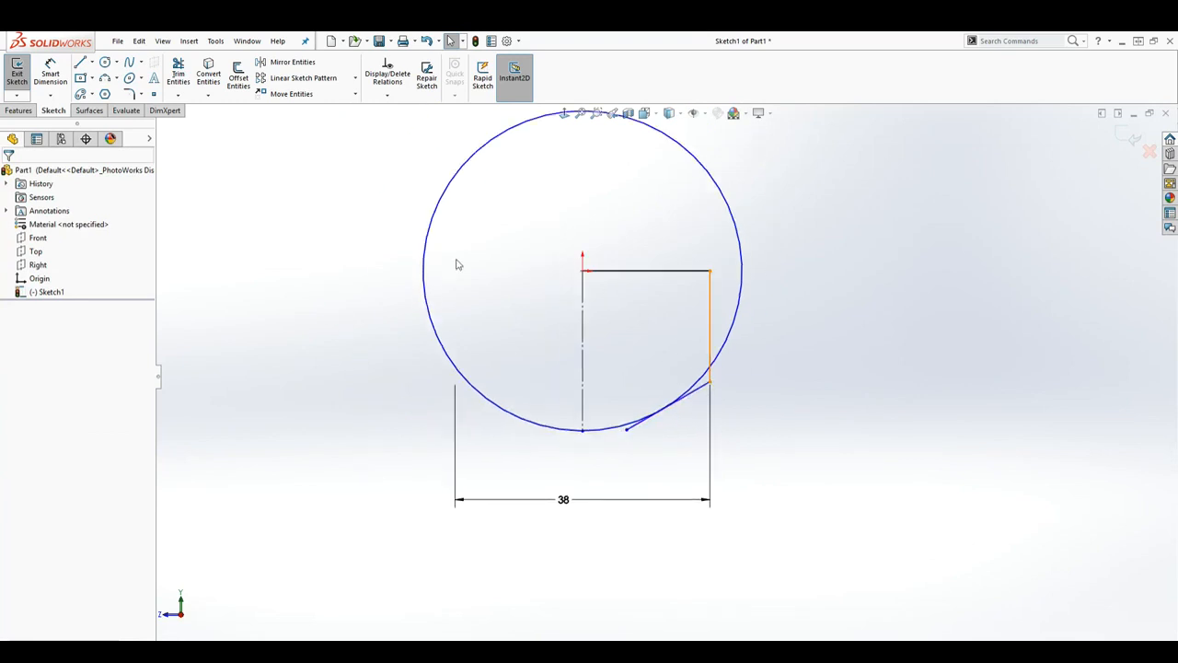
# - Trim the circle to the bottom arc between the centerline and the tangent point, and trim the sloping line's excess end past the arc
pyautogui.click(180, 74)
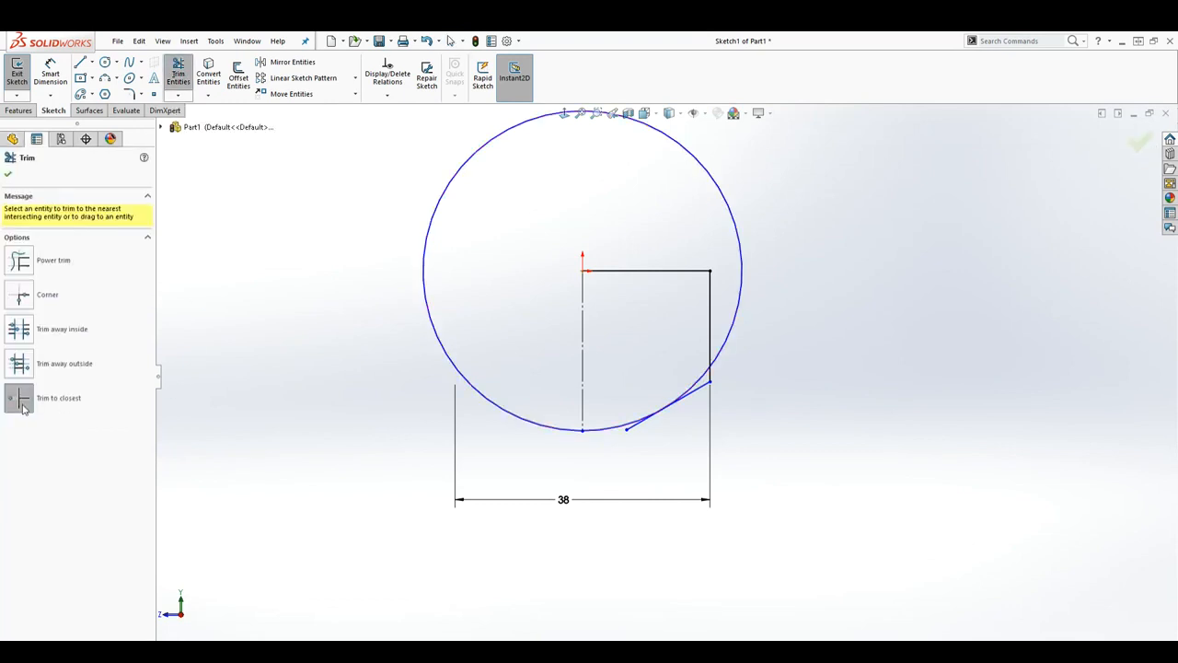
pyautogui.scroll(2, 699, 377)
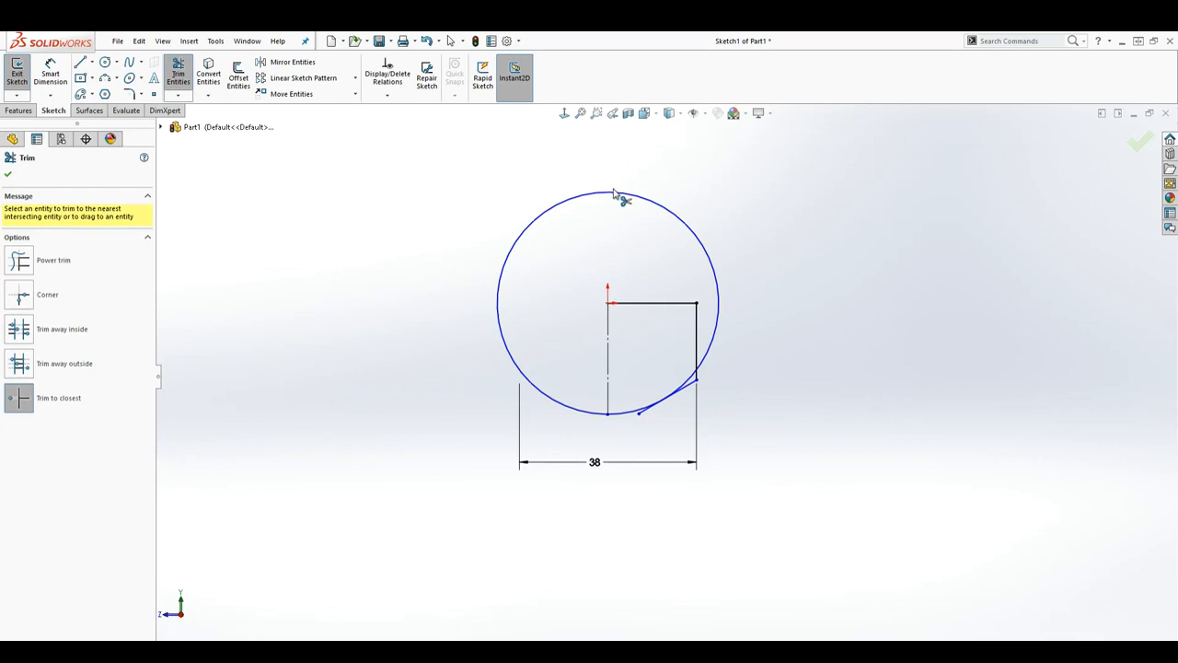
pyautogui.click(617, 197)
pyautogui.scroll(-2, 695, 373)
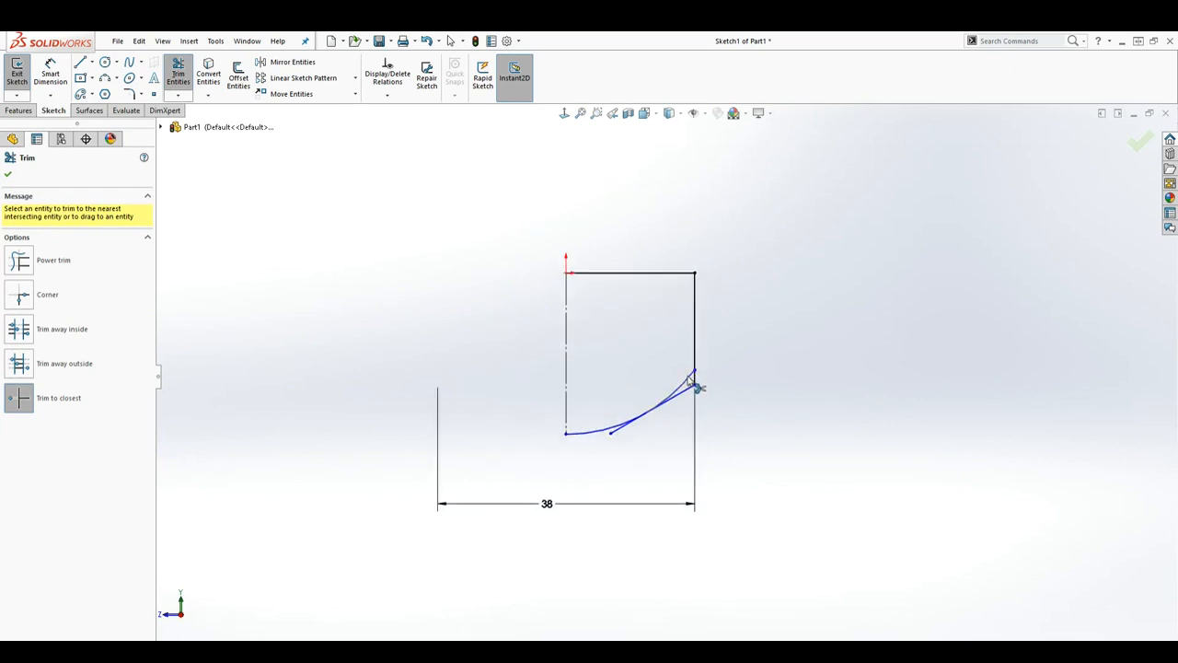
pyautogui.scroll(-3, 692, 379)
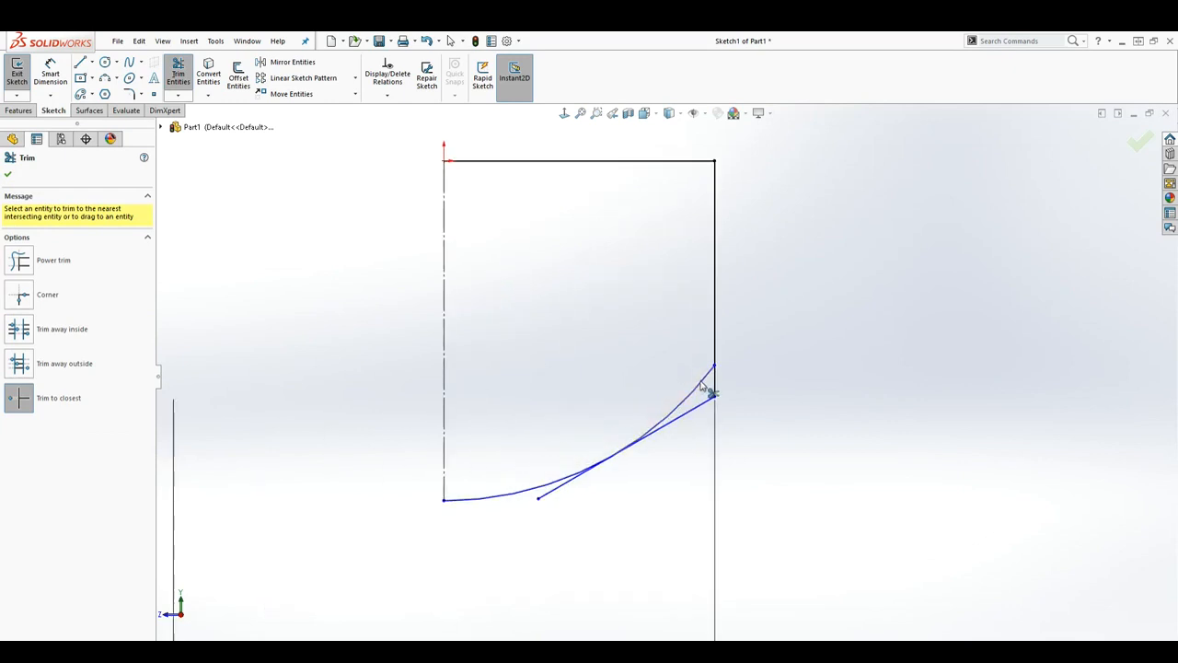
pyautogui.click(705, 383)
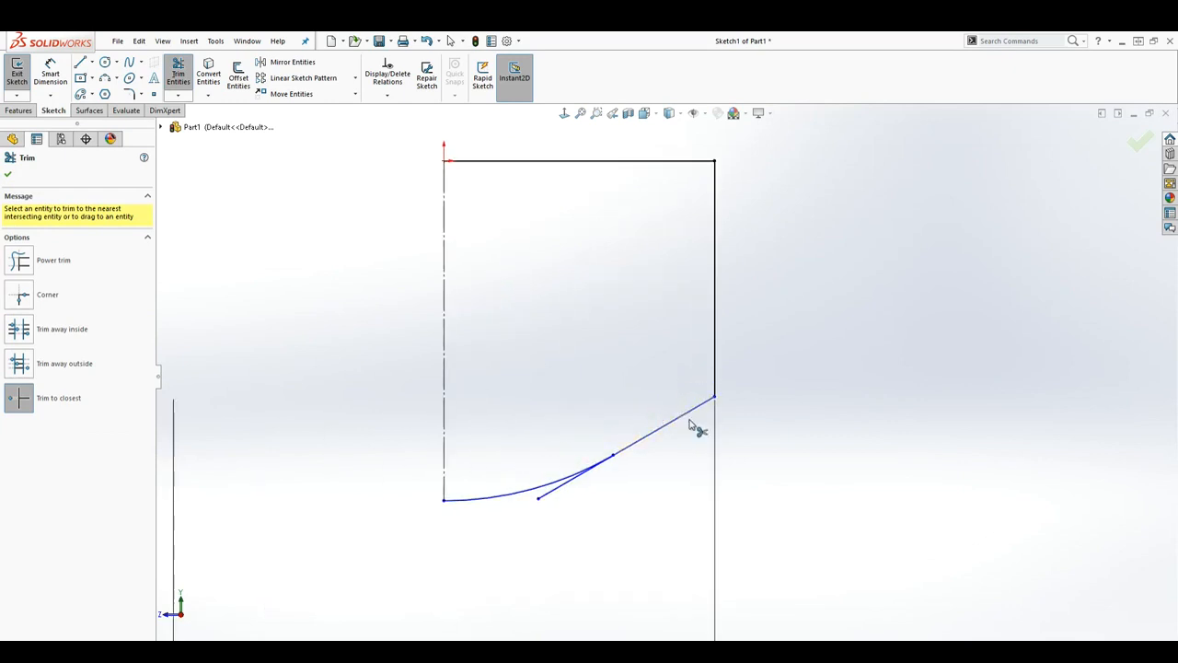
pyautogui.click(556, 492)
pyautogui.press('Escape')
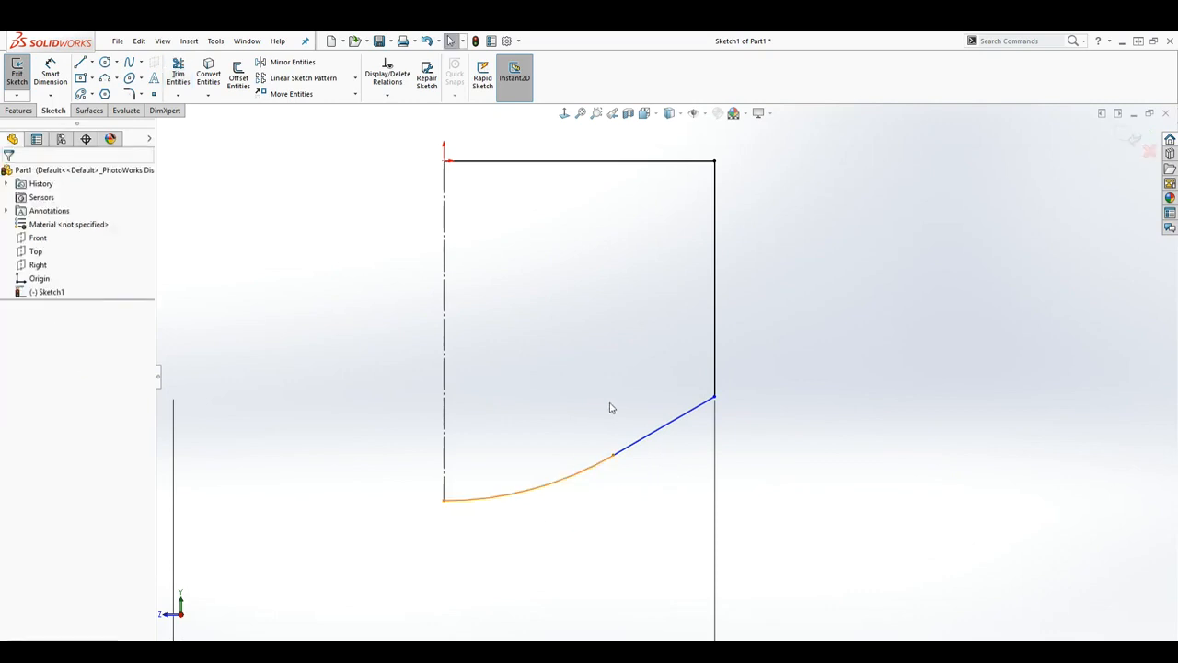
# - Dimension the angle between the sloping line and the upper horizontal line as 20°
pyautogui.moveTo(781, 524); pyautogui.dragTo(764, 396, button='right')
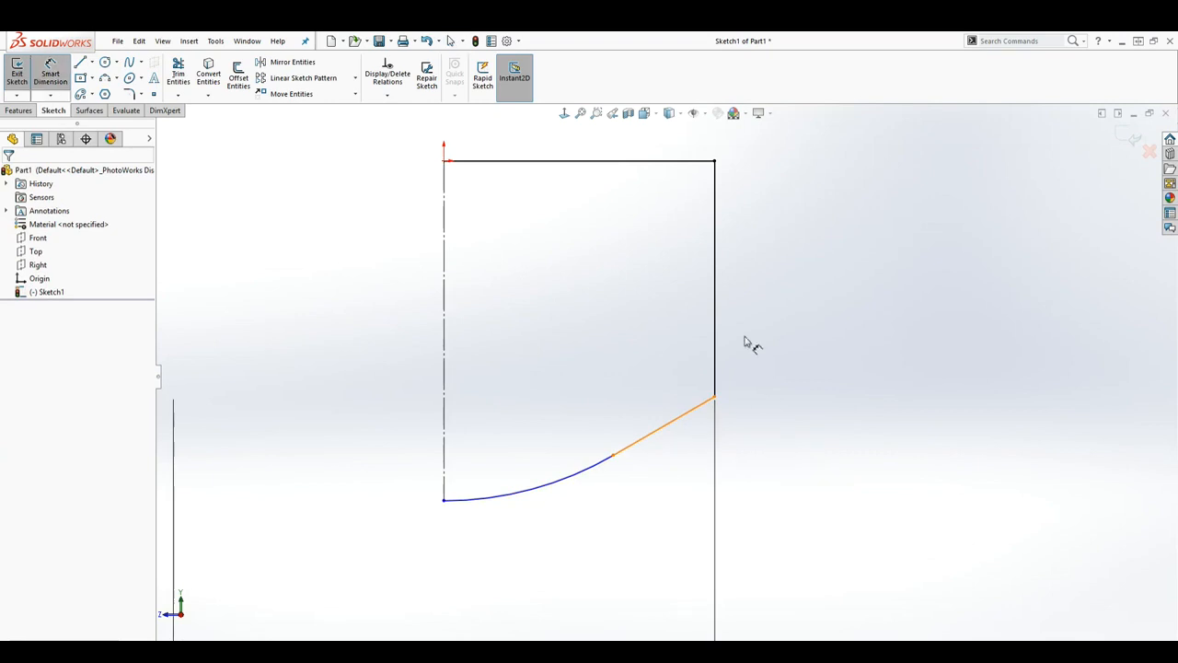
pyautogui.click(678, 421)
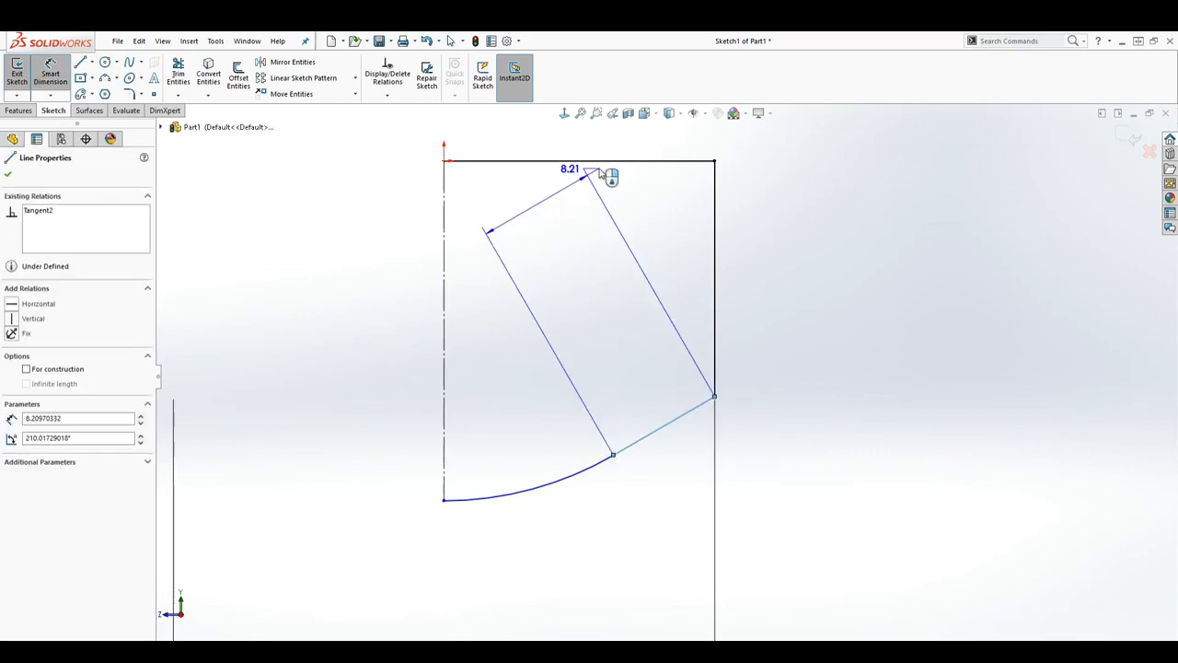
pyautogui.click(601, 164)
pyautogui.click(614, 258)
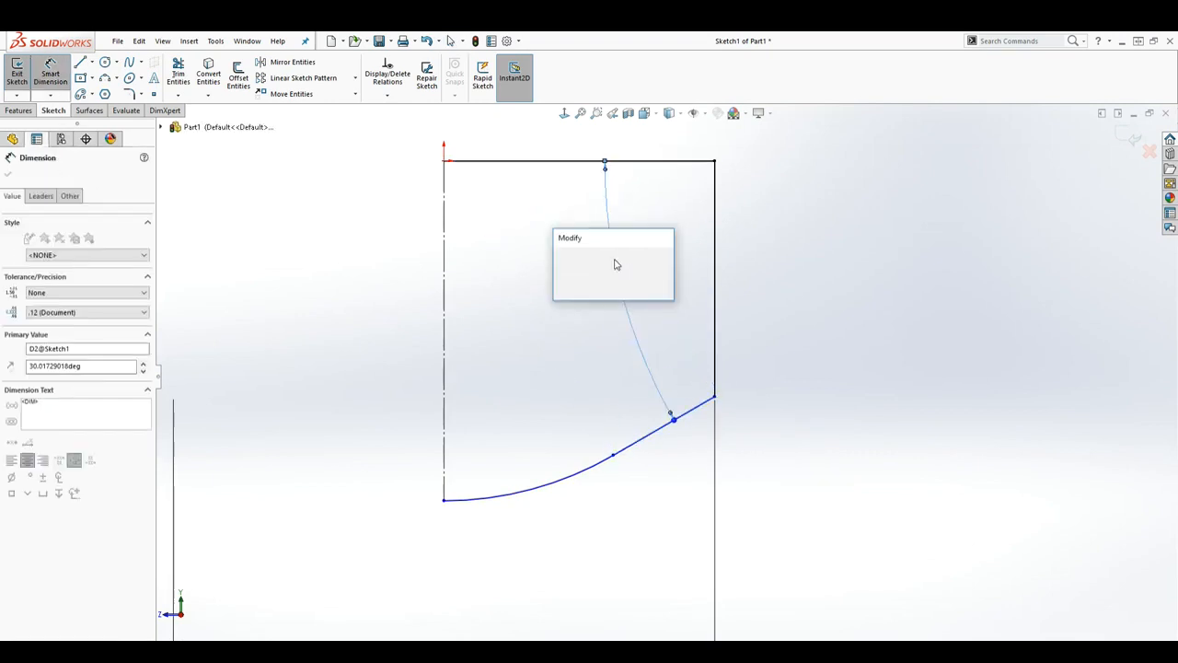
pyautogui.write('20')
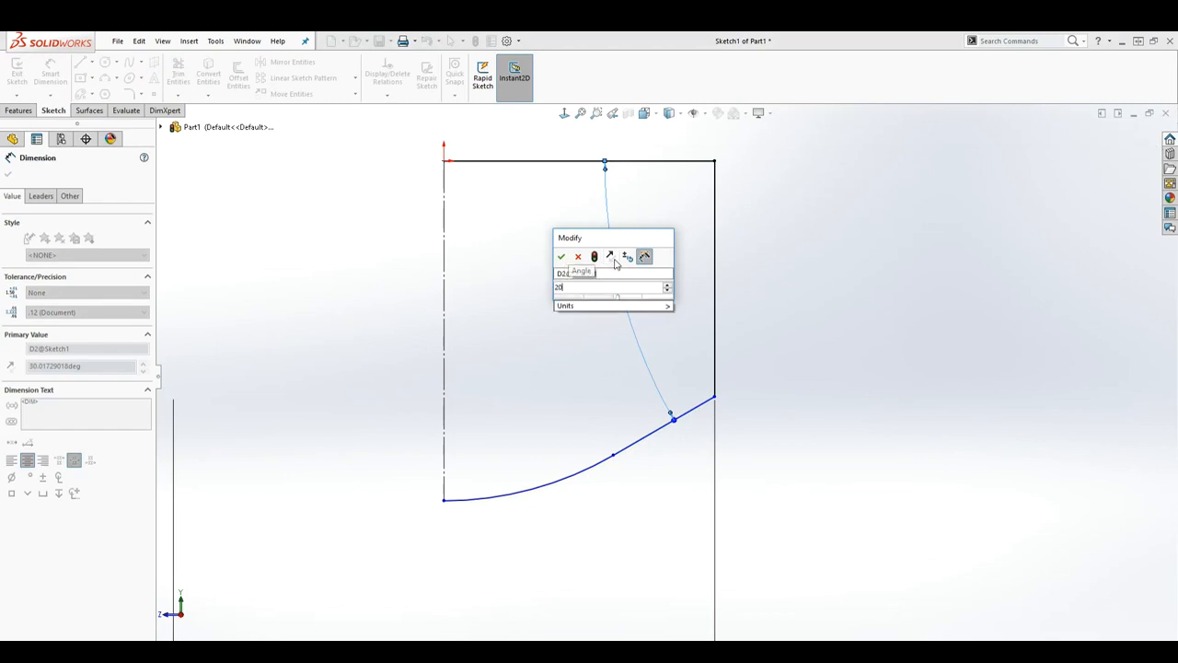
pyautogui.press('Return')
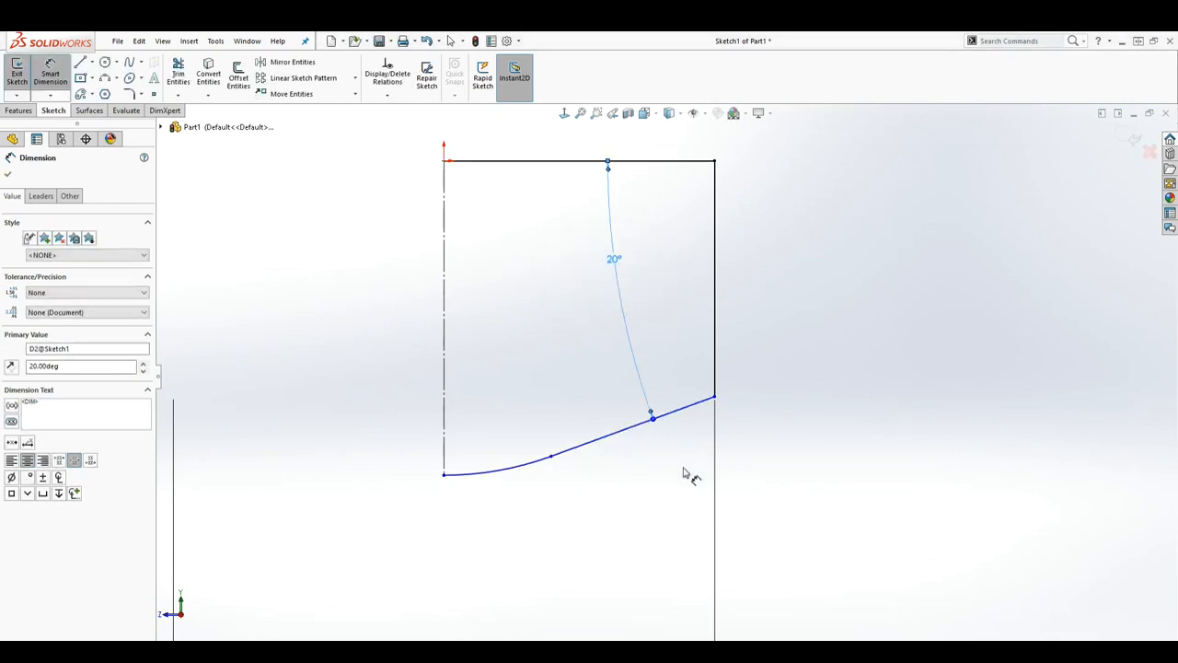
# - Dimension the bottom arc's radius as 26.5 mm
pyautogui.click(477, 476)
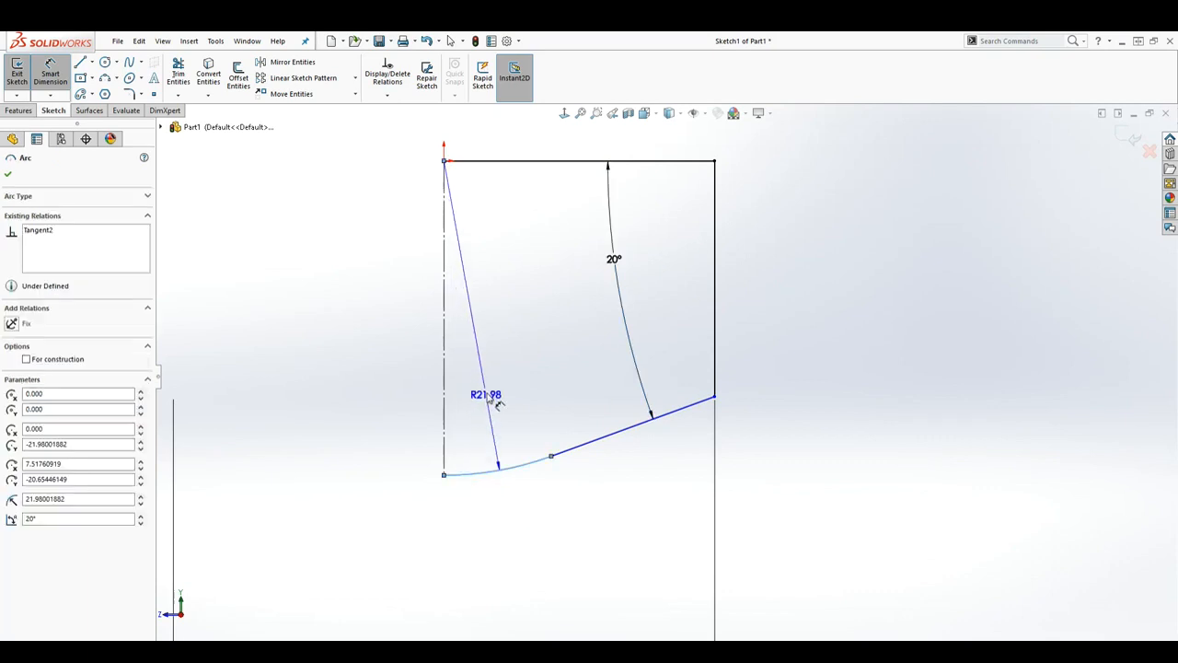
pyautogui.click(504, 377)
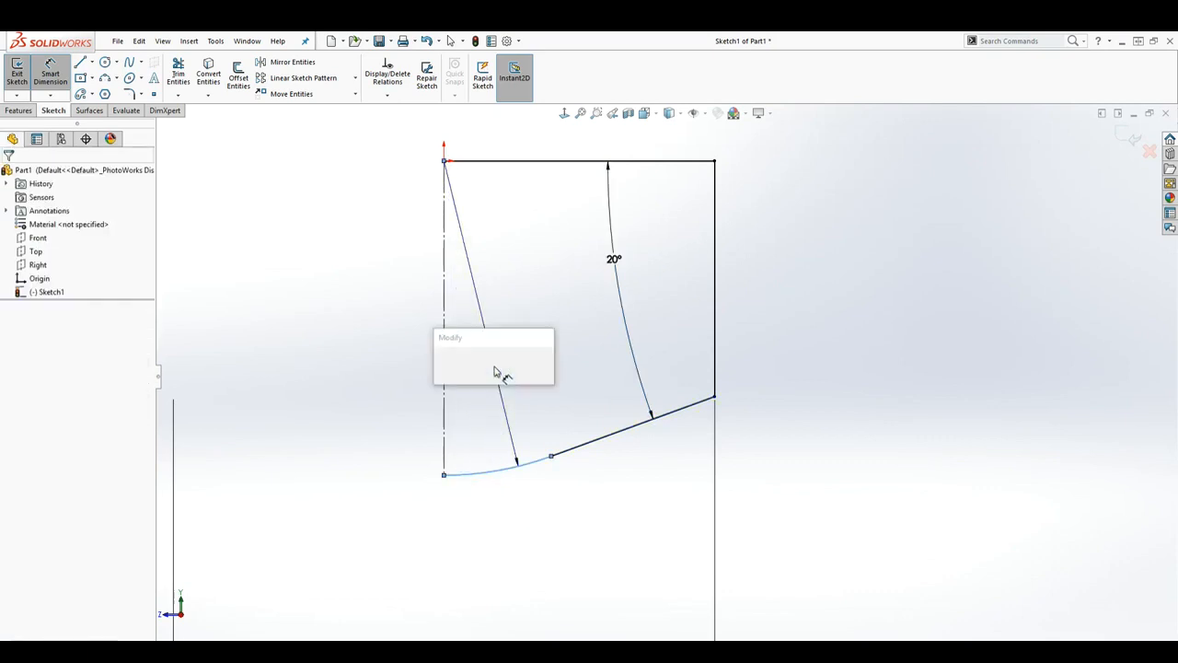
pyautogui.write('26.5')
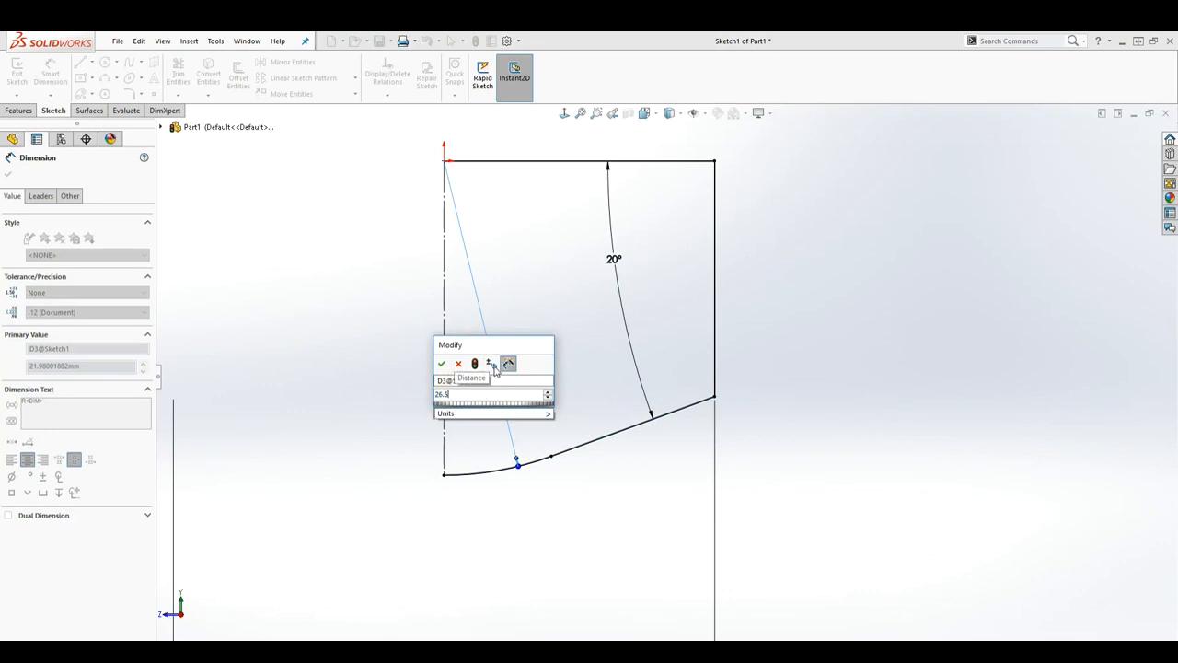
pyautogui.press('Return')
pyautogui.press('Escape')
pyautogui.scroll(2, 797, 443)
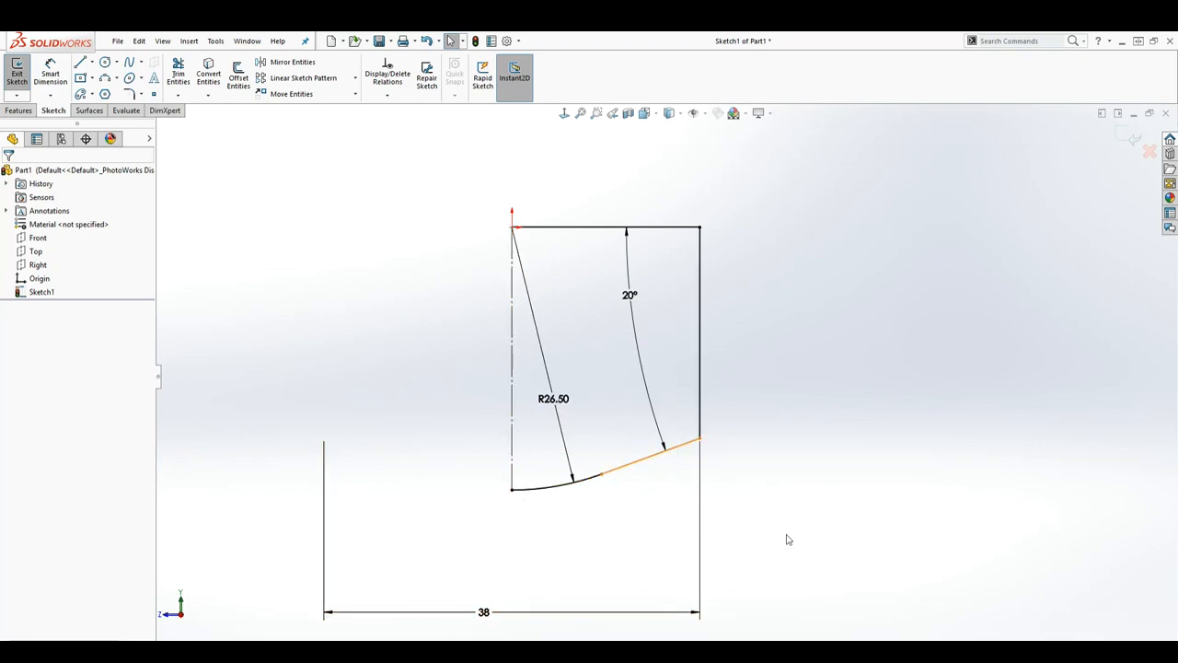
# - Try a length dimension on the upper horizontal line and delete it again
pyautogui.moveTo(787, 537); pyautogui.dragTo(787, 474, button='right')
pyautogui.click(677, 233)
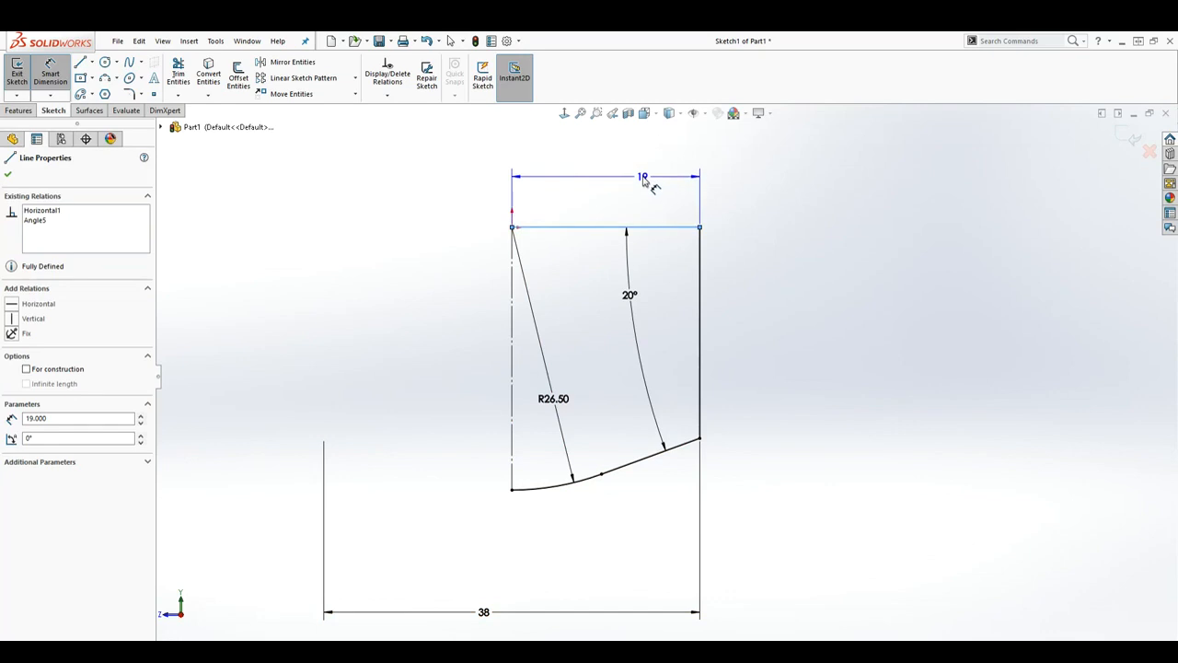
pyautogui.click(621, 178)
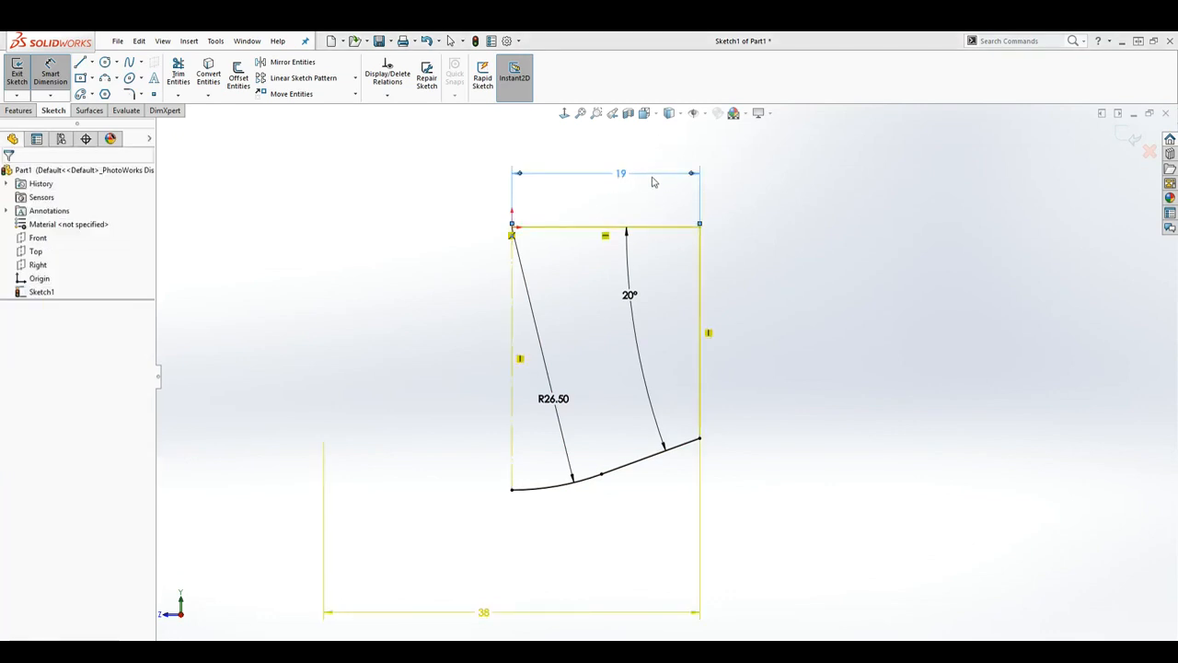
pyautogui.press('Delete')
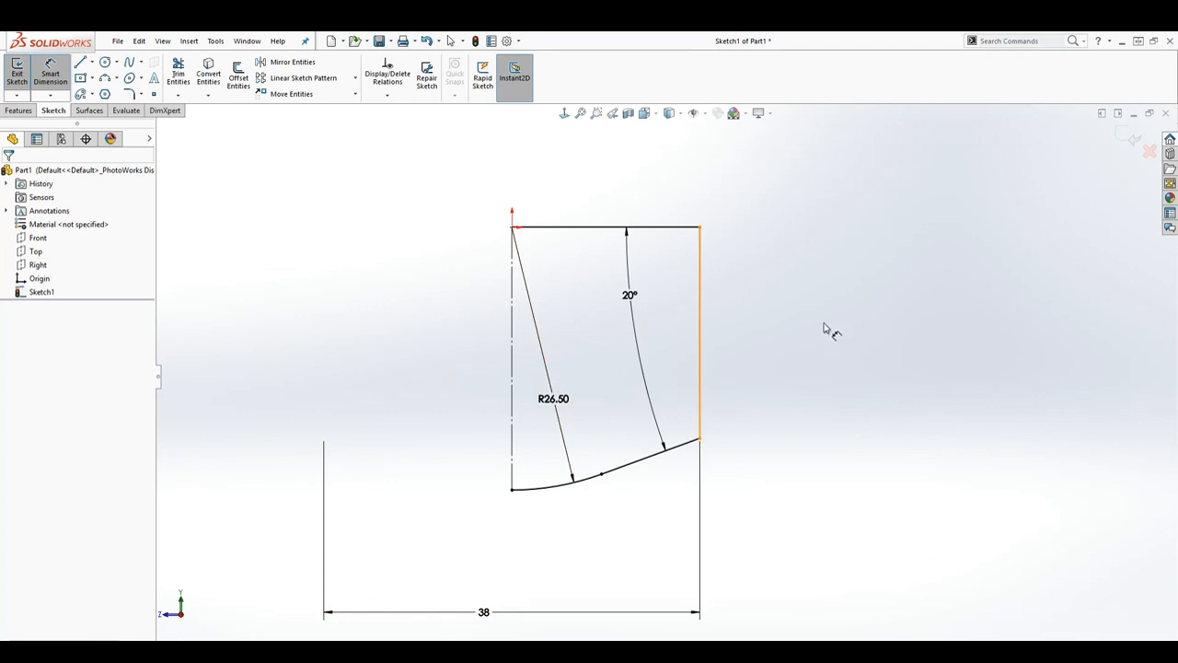
# - Try to close the profile with a solid vertical line from the arc's lower endpoint up to the origin
pyautogui.click(80, 61)
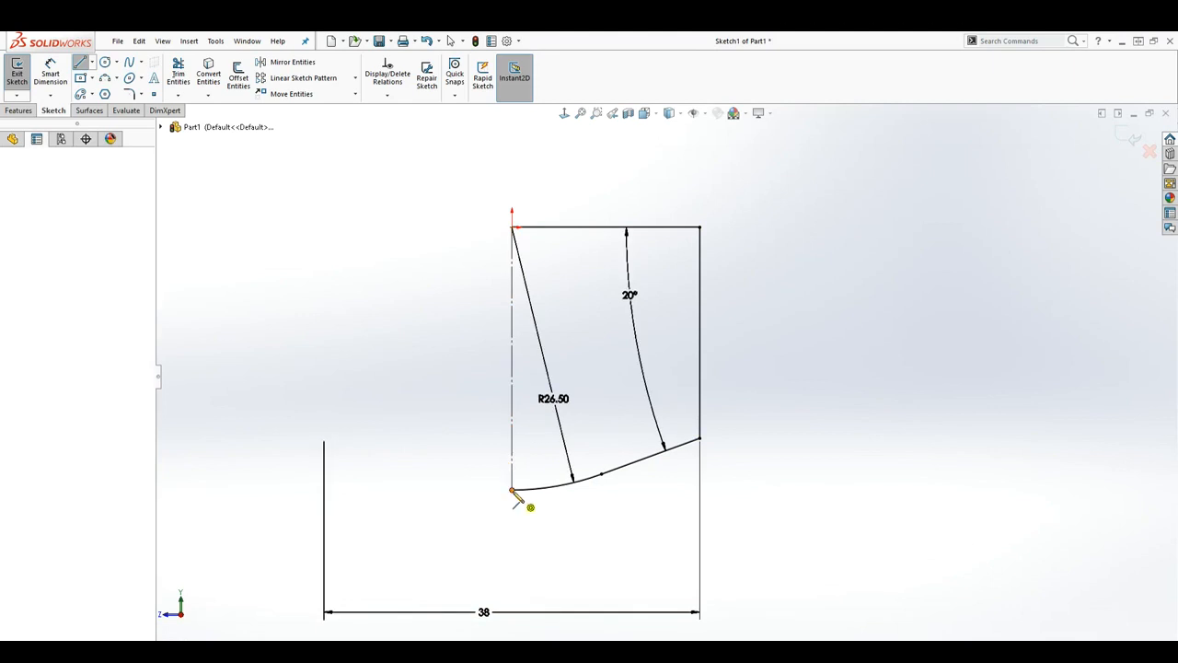
pyautogui.click(511, 488)
pyautogui.click(513, 228)
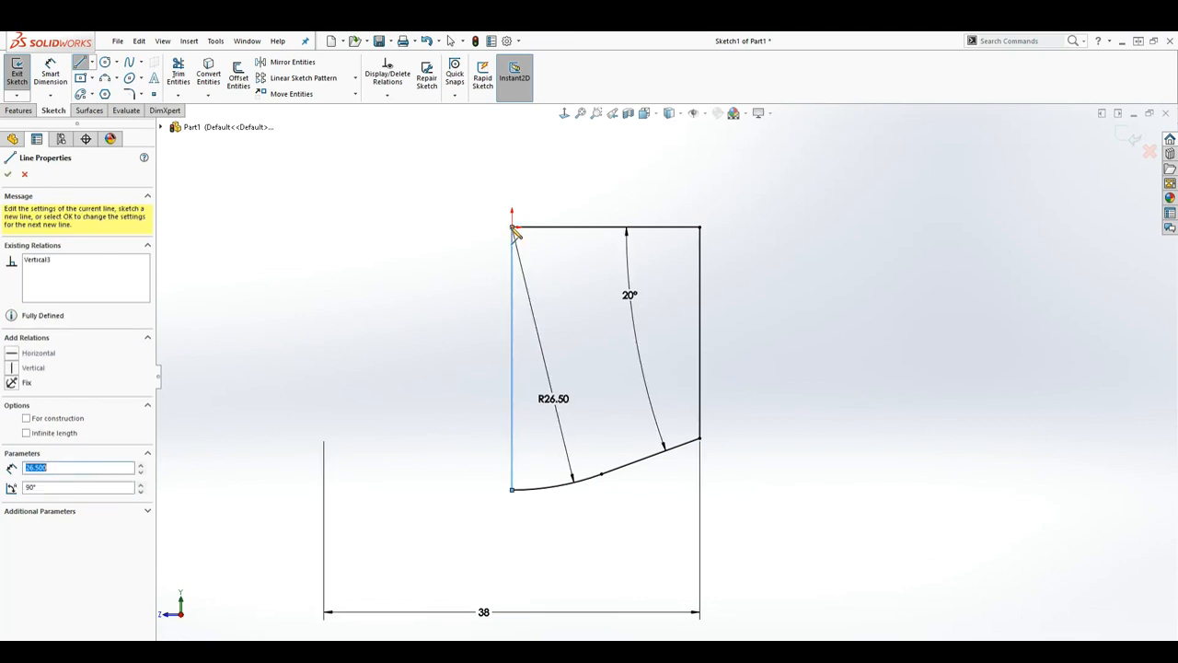
pyautogui.press('Escape')
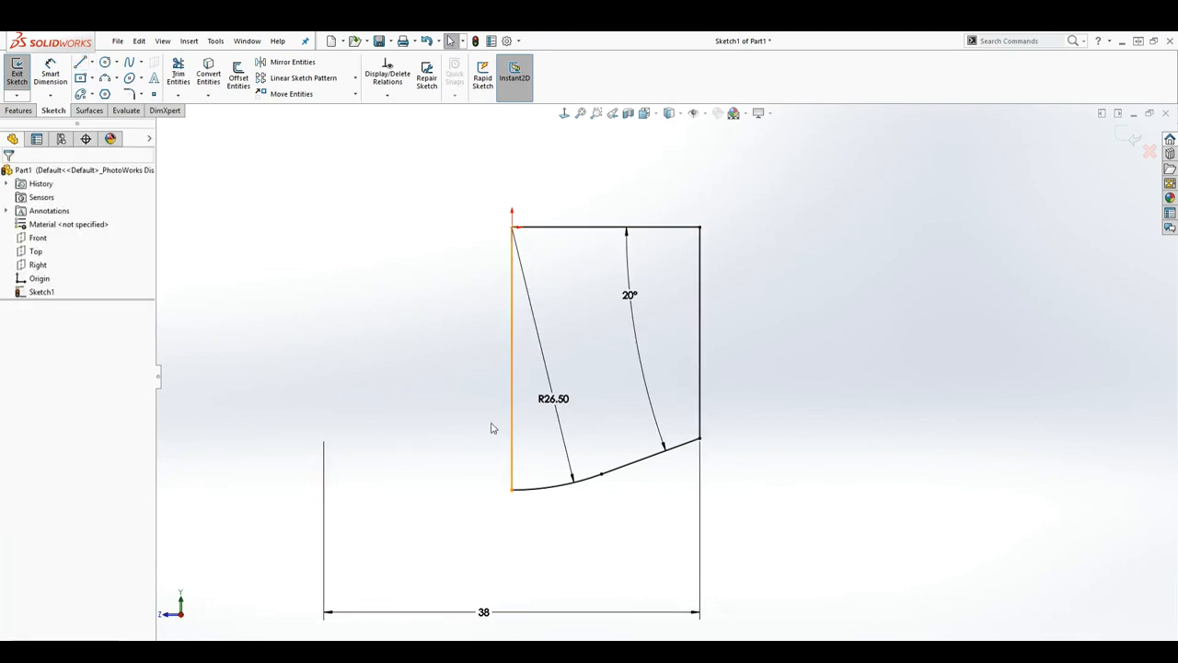
pyautogui.click(513, 348)
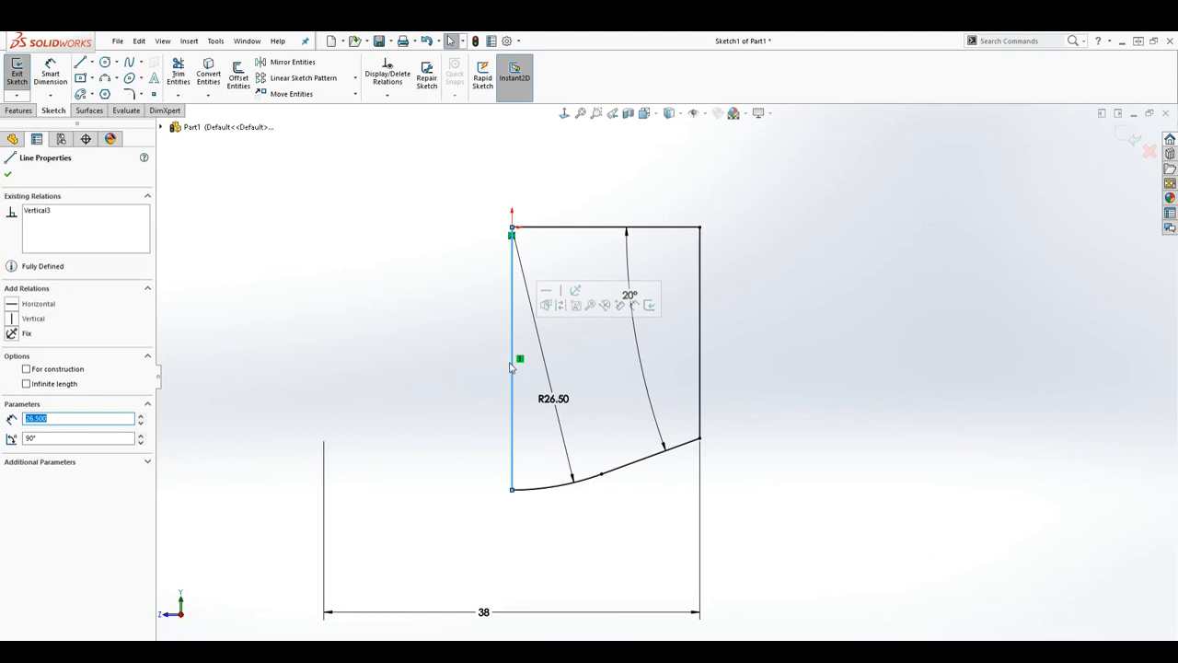
pyautogui.press('c')
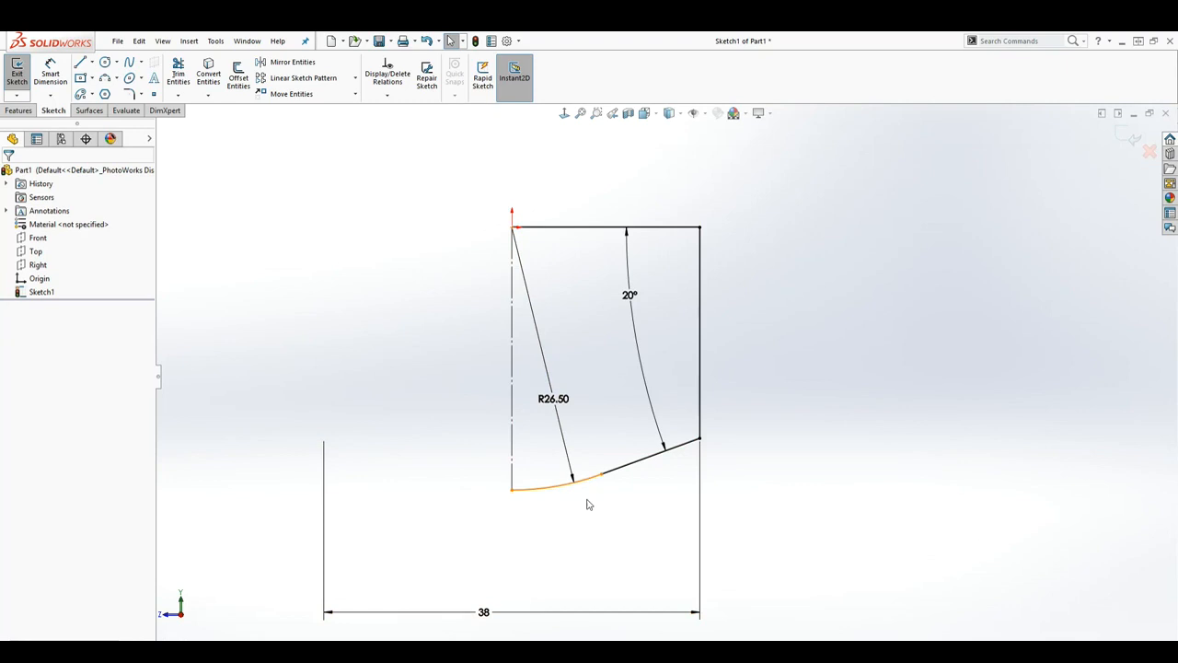
# - Delete the 38 mm diameter dimension from the sketch
pyautogui.moveTo(749, 573); pyautogui.dragTo(665, 537)
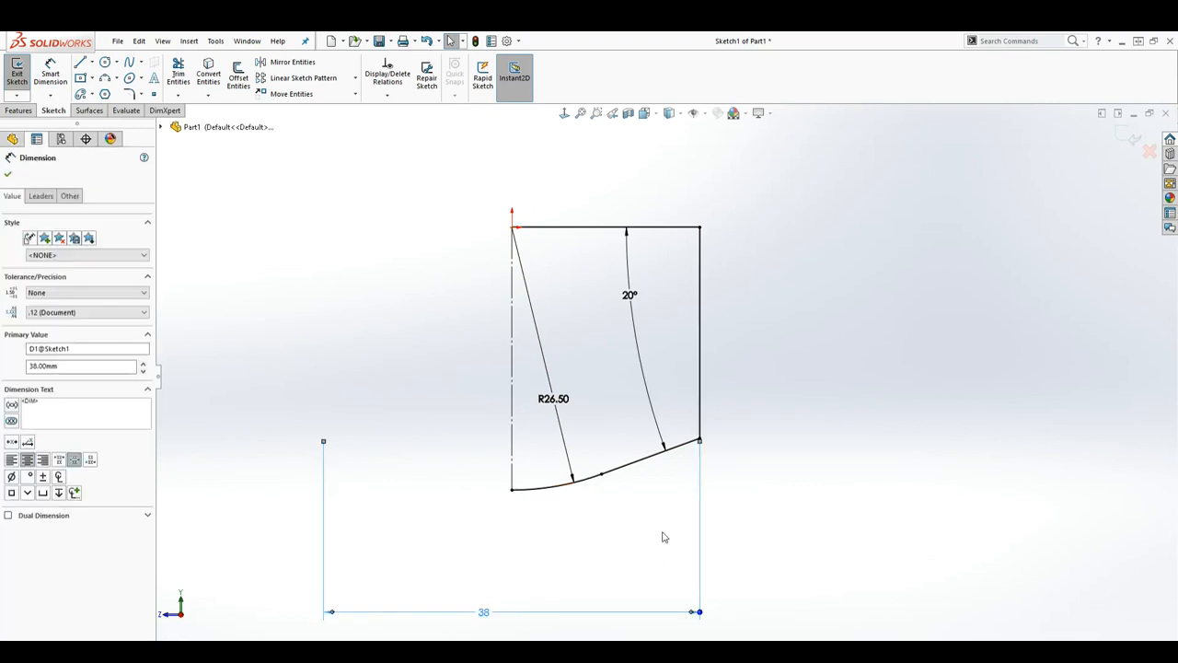
pyautogui.press('Delete')
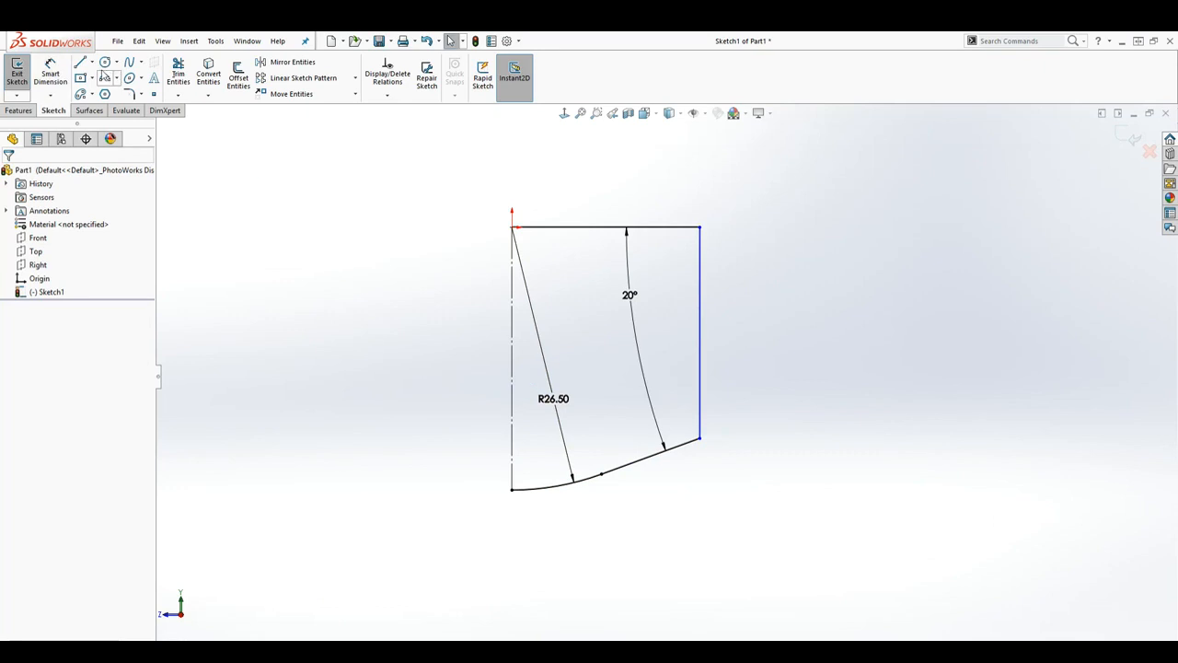
pyautogui.click(57, 72)
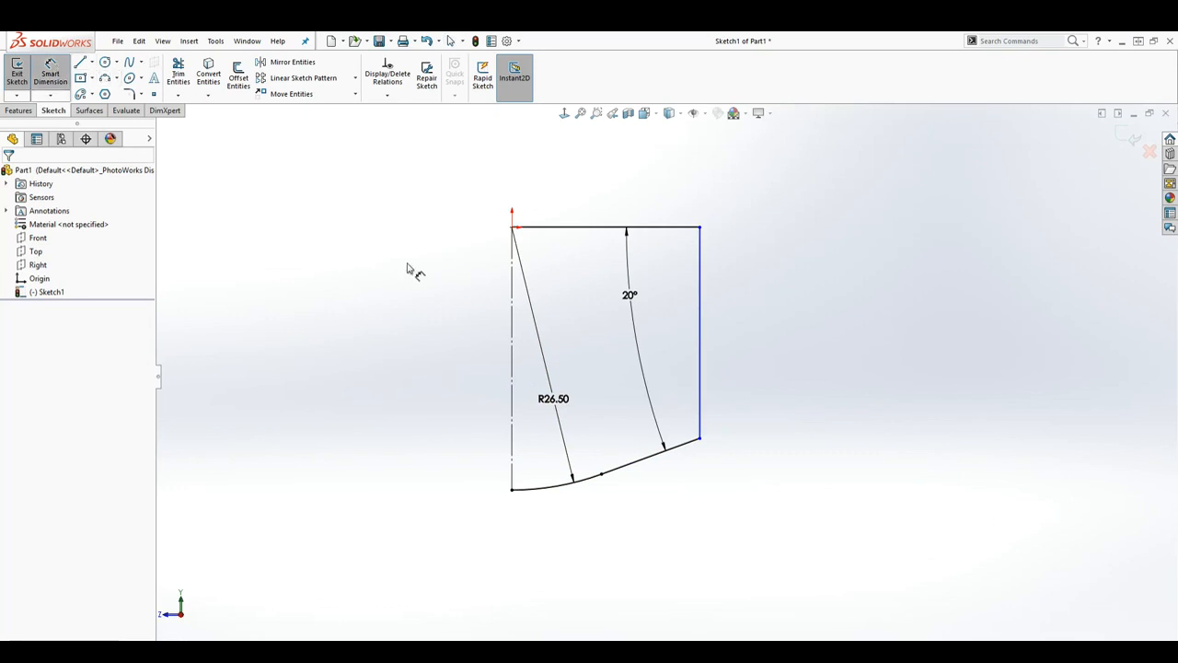
pyautogui.click(701, 439)
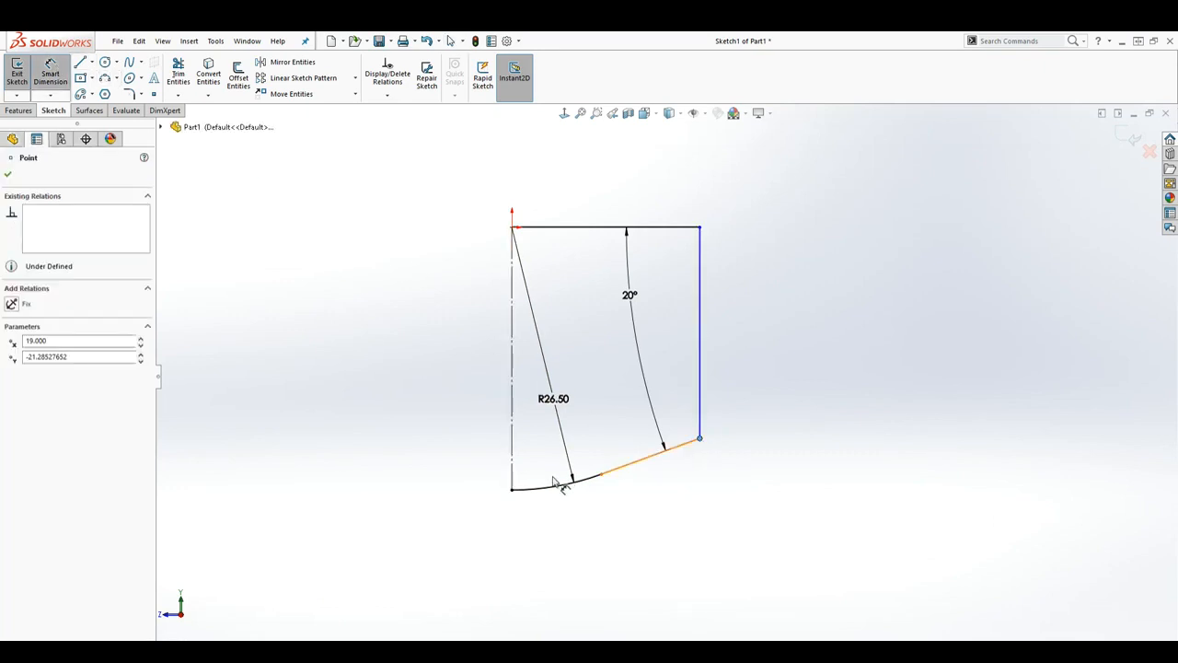
pyautogui.click(513, 489)
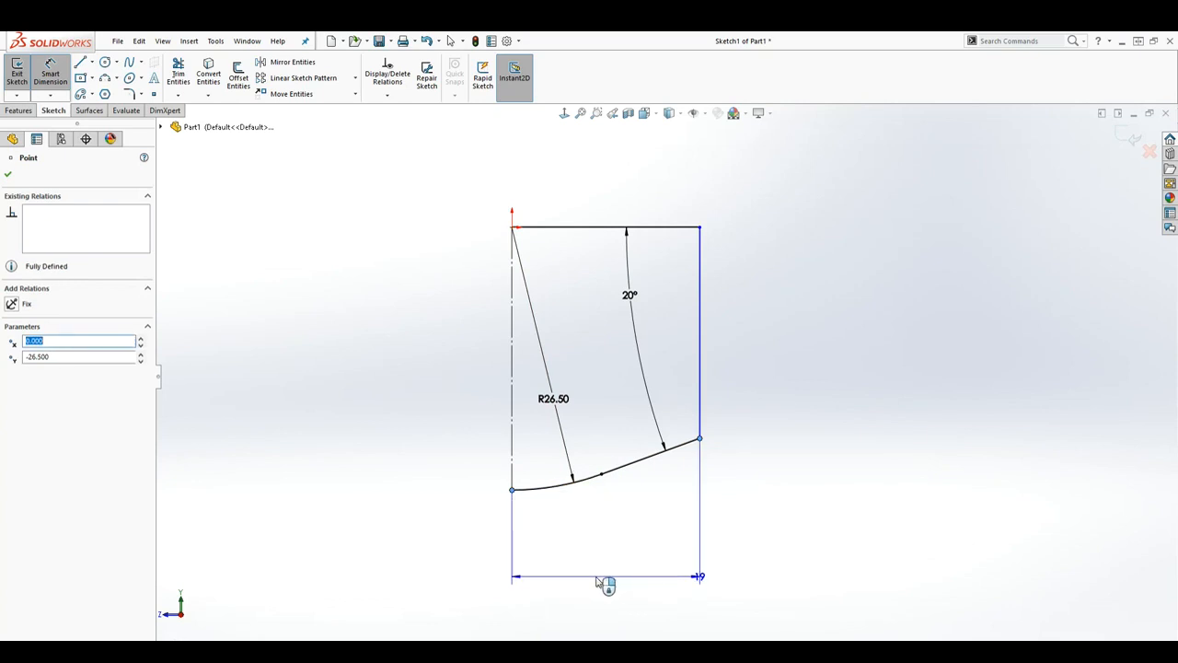
pyautogui.press('Escape')
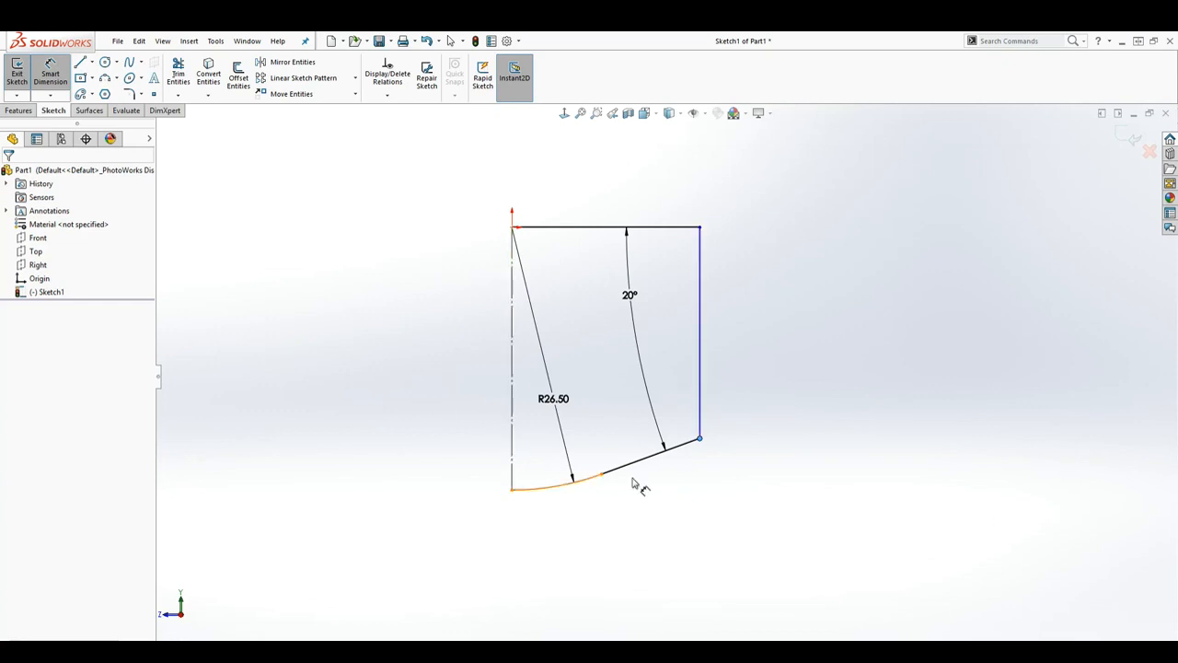
# - Dimension the outer vertical line's lower endpoint across the centerline as a doubled diameter distance of 38 mm
pyautogui.click(700, 439)
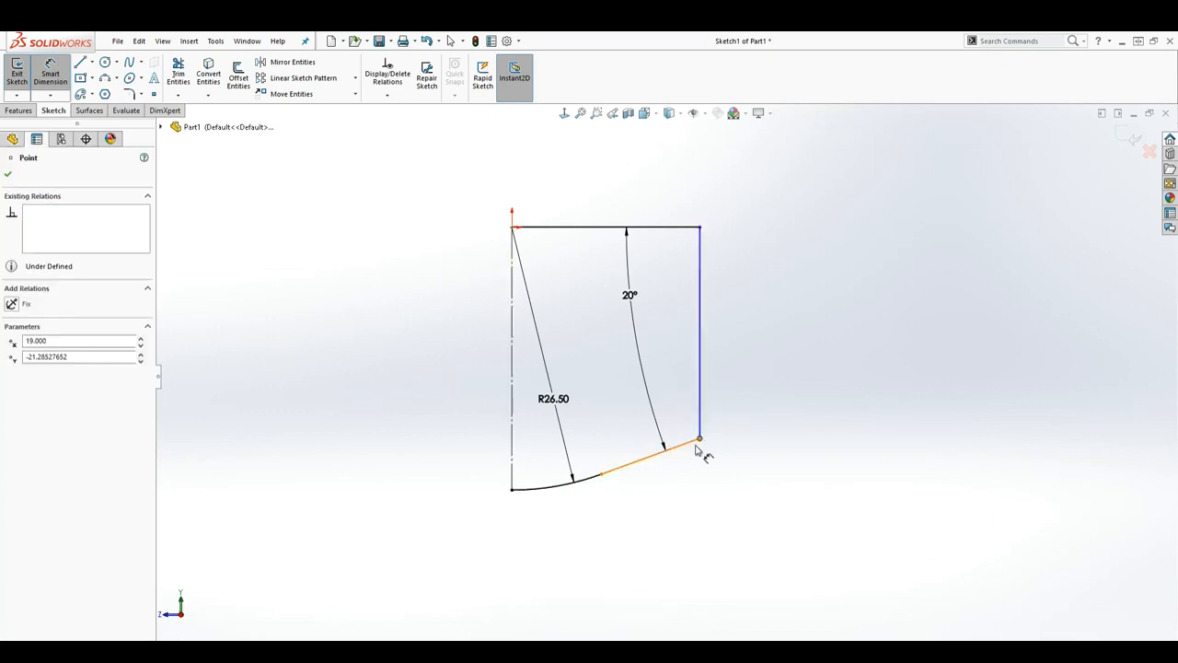
pyautogui.click(513, 428)
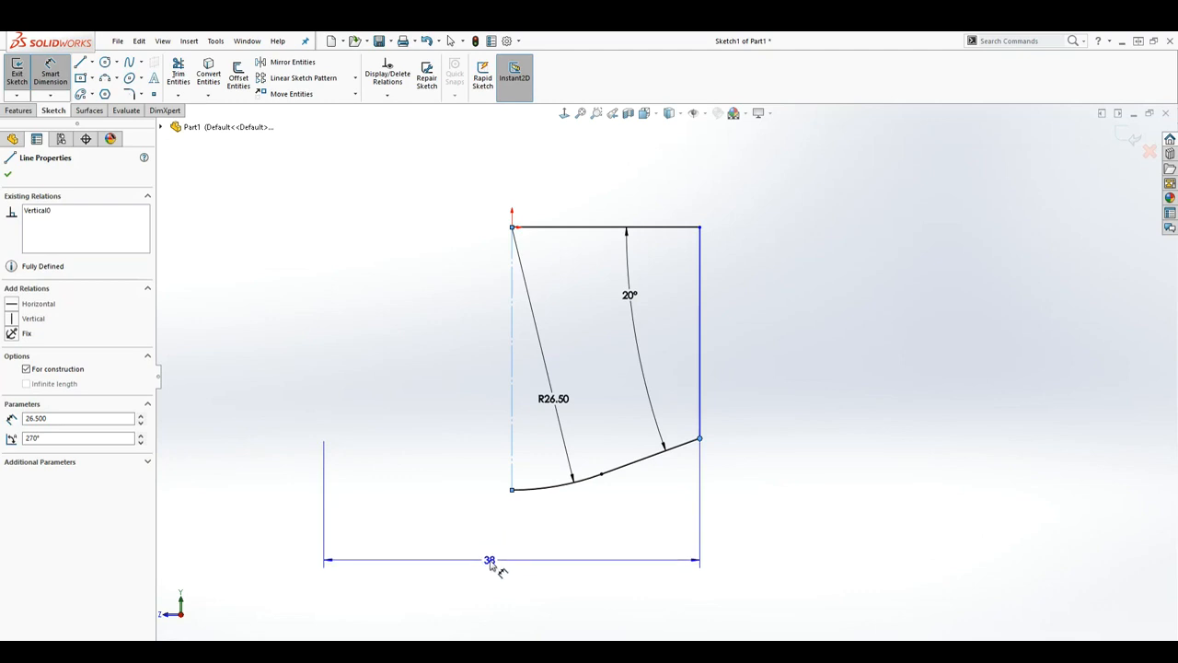
pyautogui.click(491, 565)
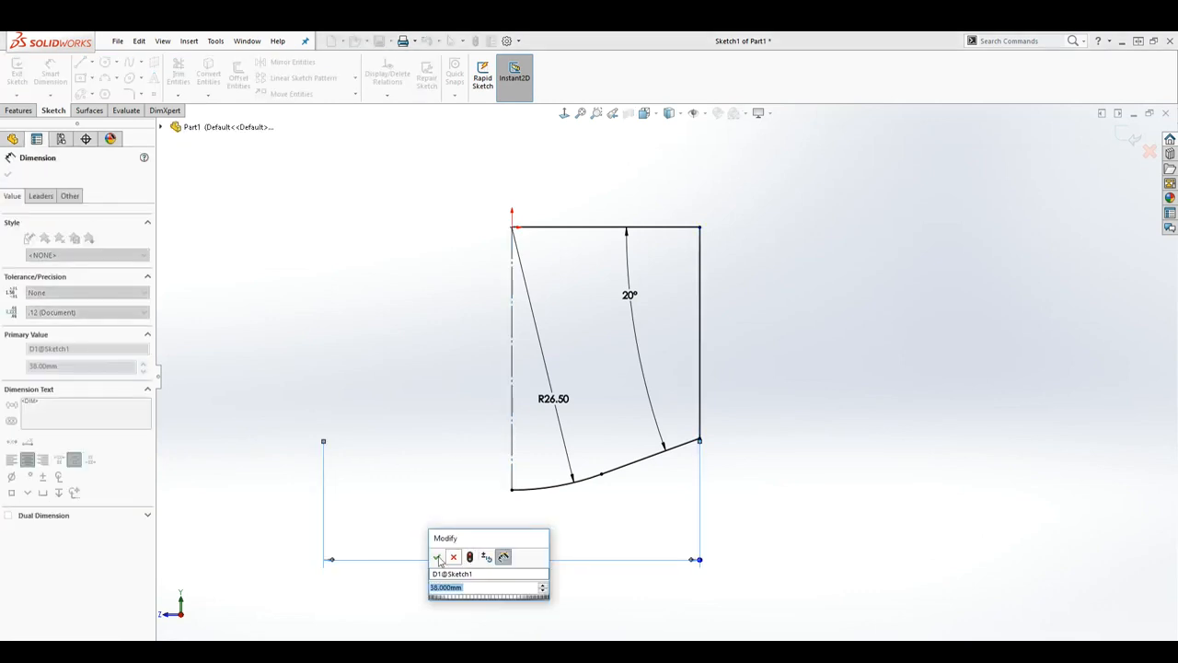
pyautogui.click(439, 558)
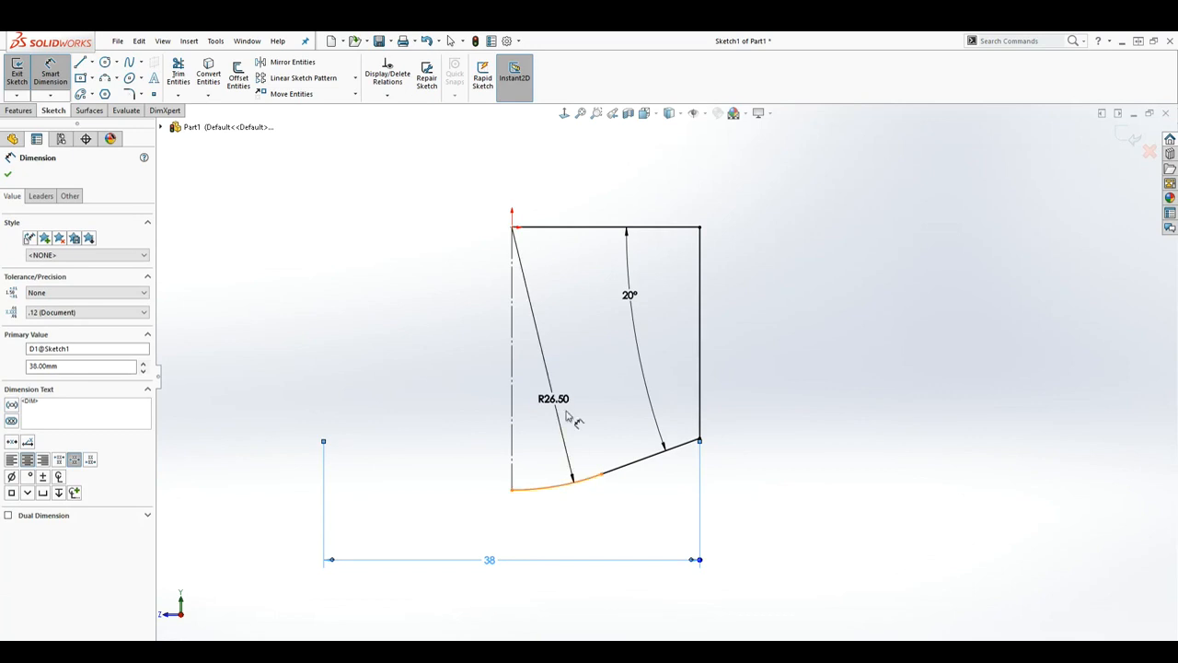
pyautogui.press('Escape')
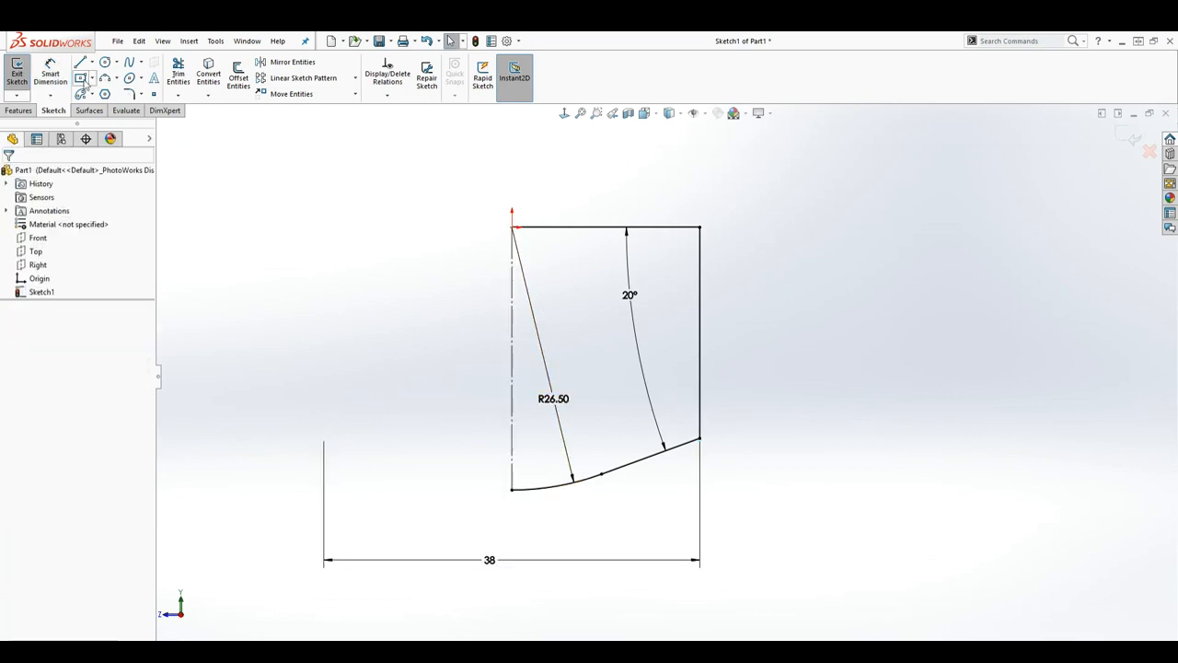
# - Close the half profile with a solid vertical line from the origin down to the arc's lower endpoint
pyautogui.click(80, 62)
pyautogui.click(513, 227)
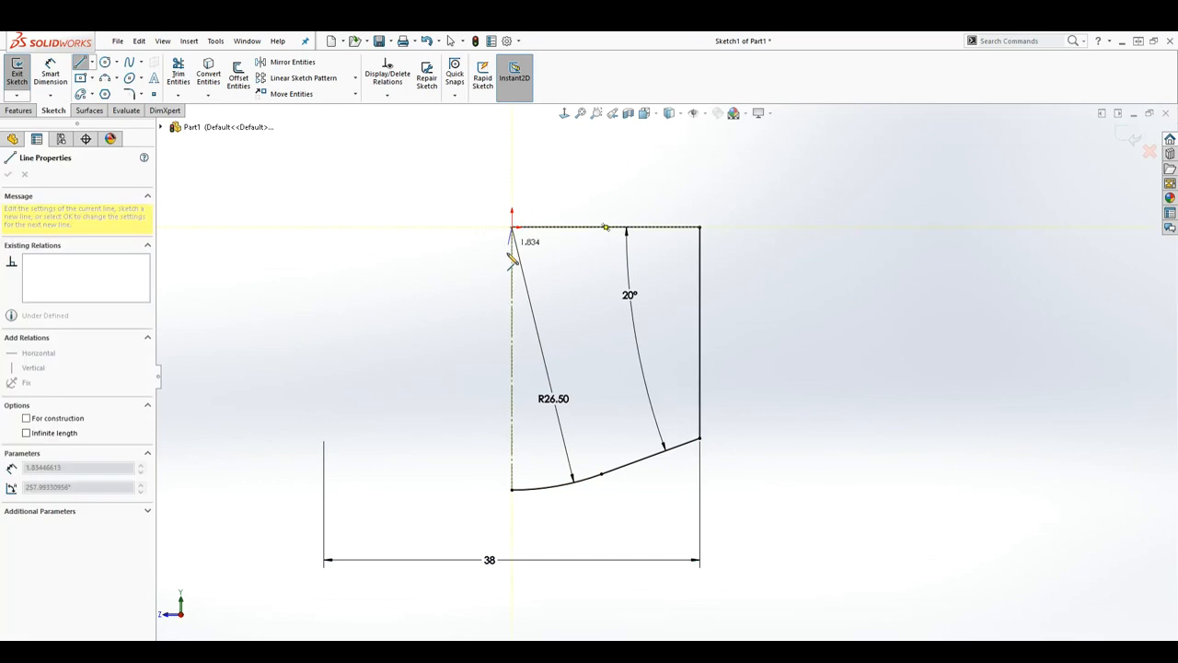
pyautogui.click(512, 490)
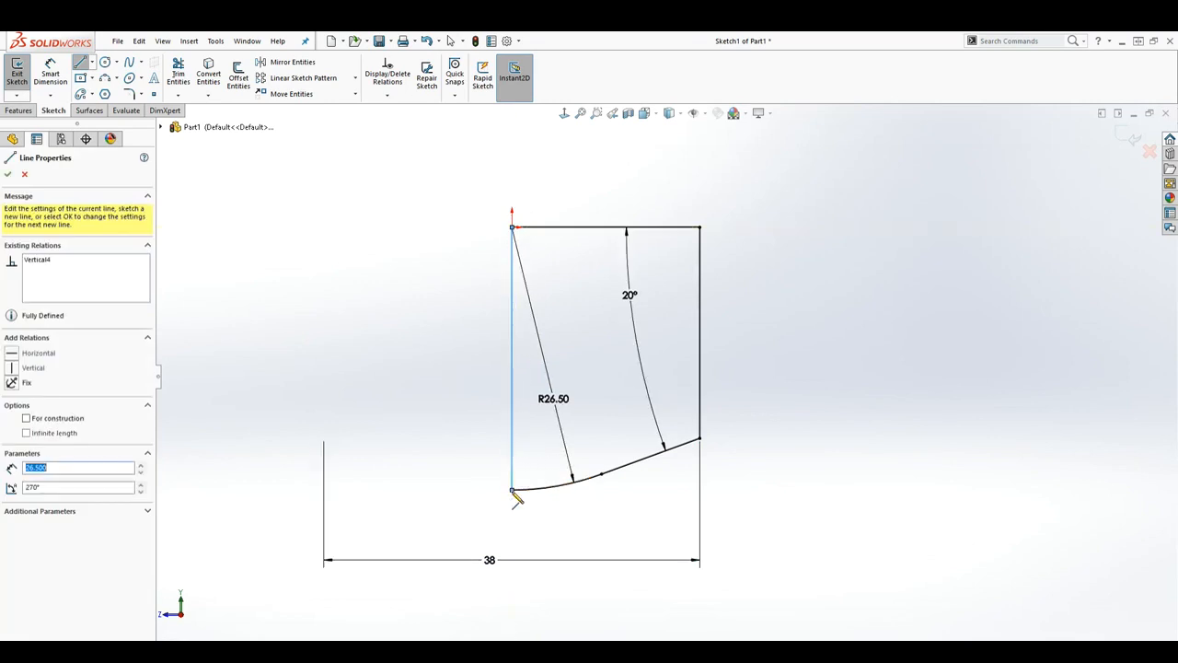
pyautogui.press('Escape')
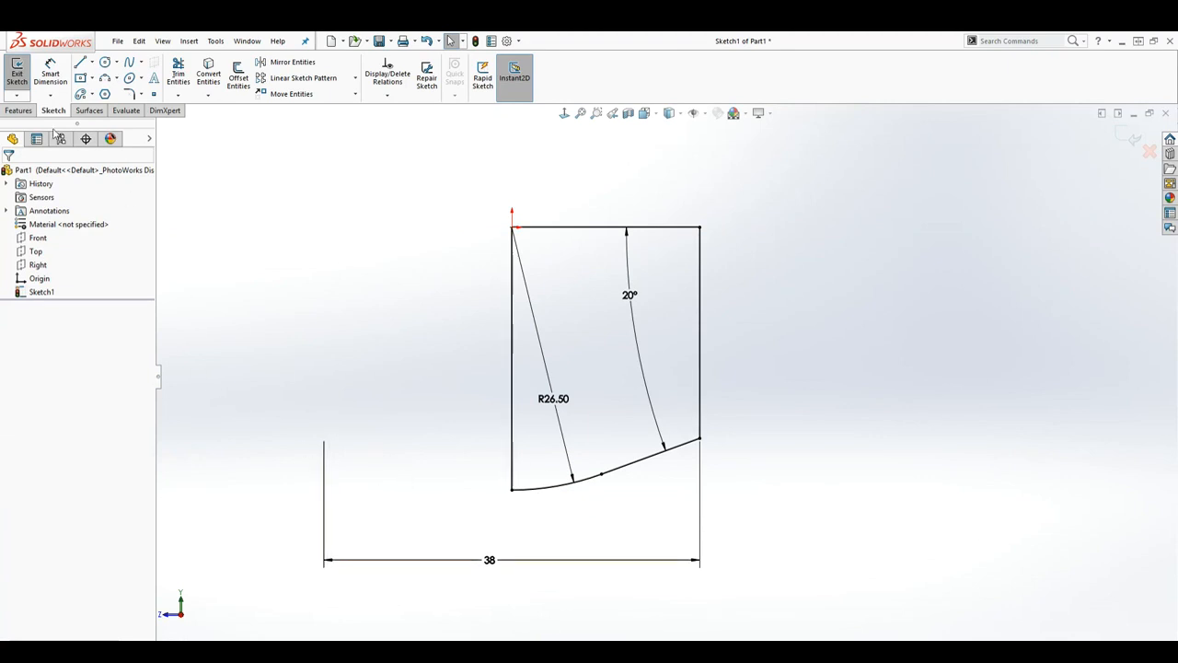
# - Revolve the closed profile 360° blind, replacing the preselected centerline with the solid vertical line as the axis of revolution
pyautogui.click(22, 112)
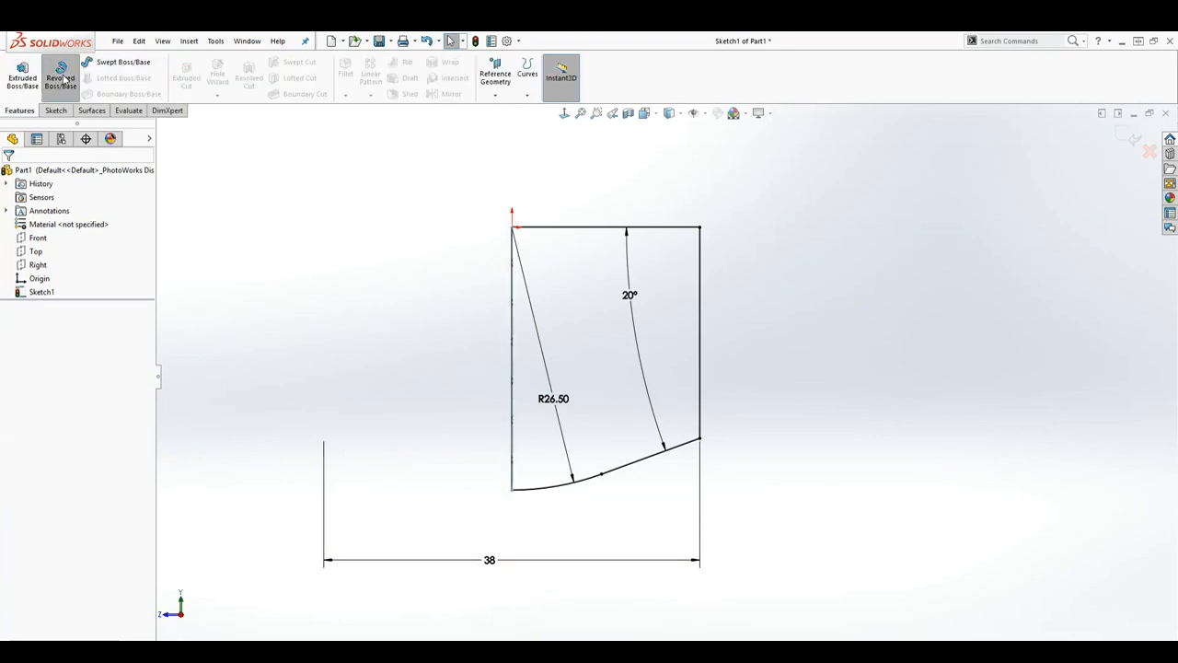
pyautogui.click(61, 80)
pyautogui.moveTo(360, 487); pyautogui.dragTo(316, 427, button='middle')
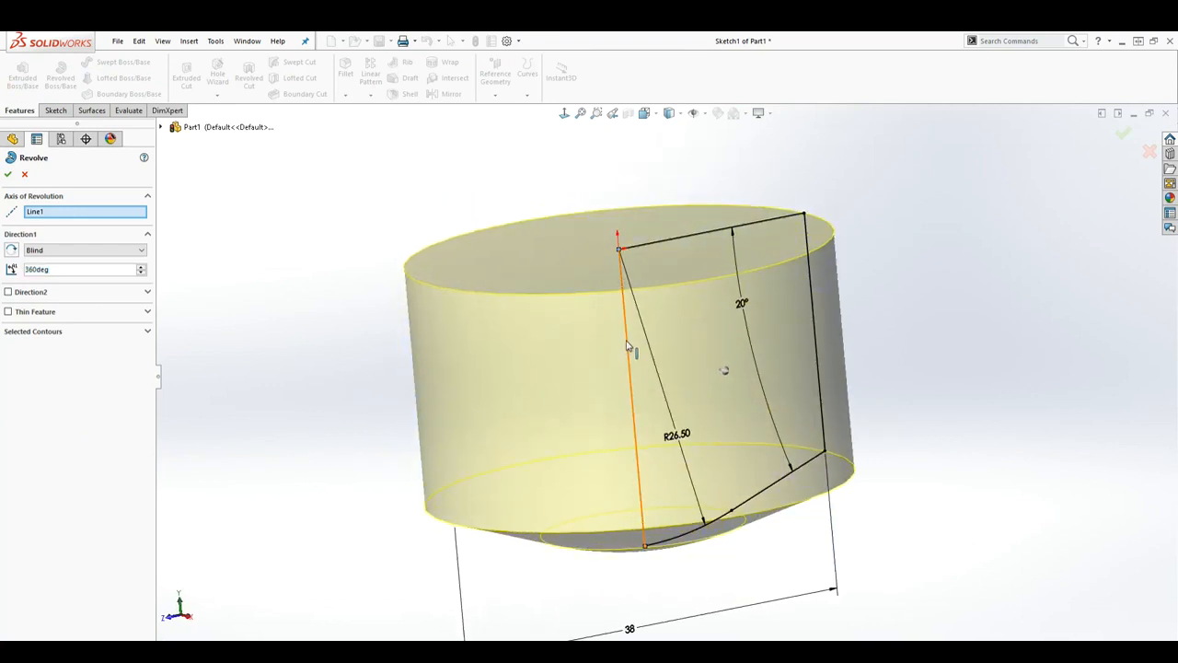
pyautogui.moveTo(783, 364); pyautogui.dragTo(669, 419, button='middle')
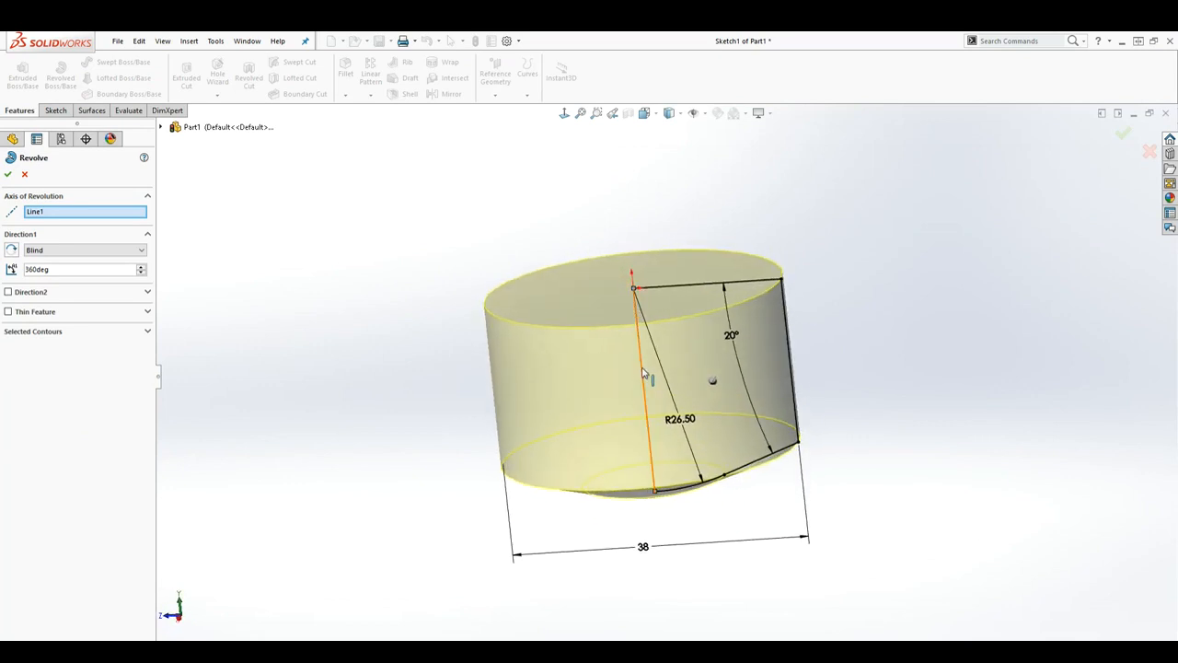
pyautogui.click(40, 217)
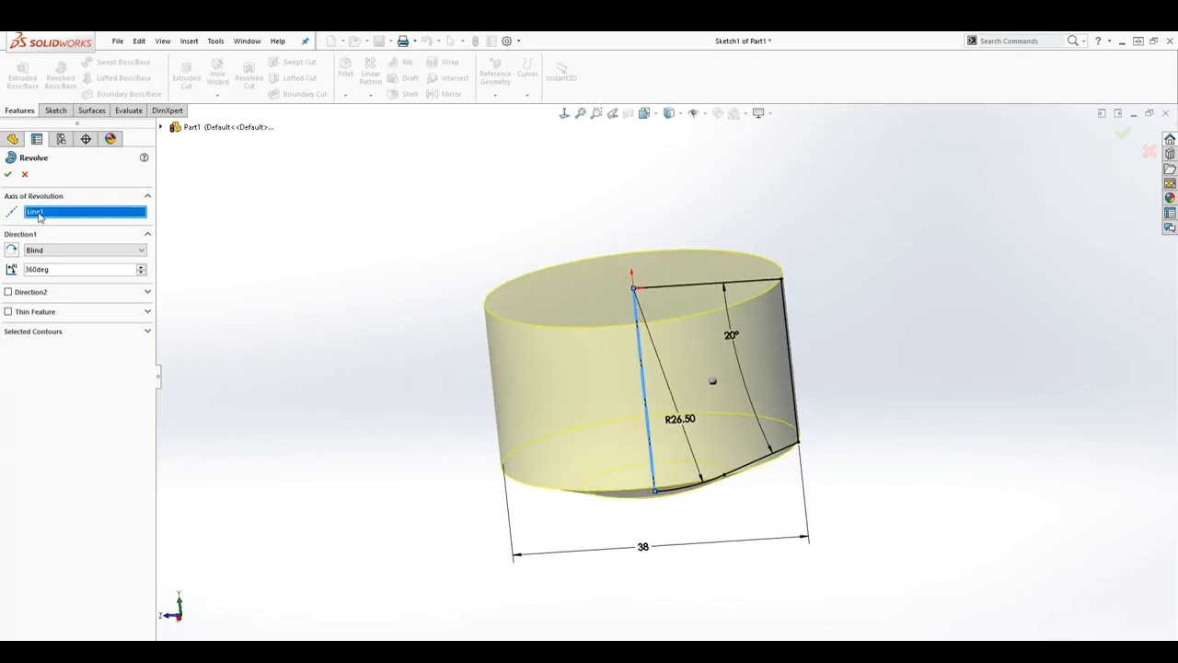
pyautogui.press('Delete')
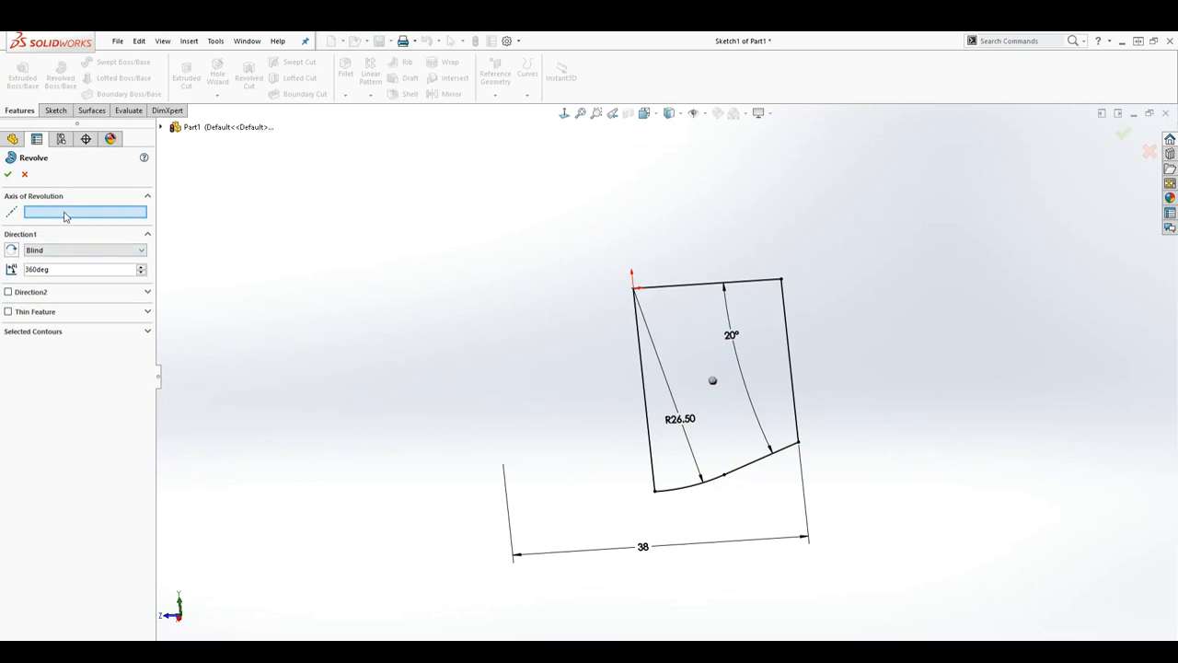
pyautogui.click(646, 394)
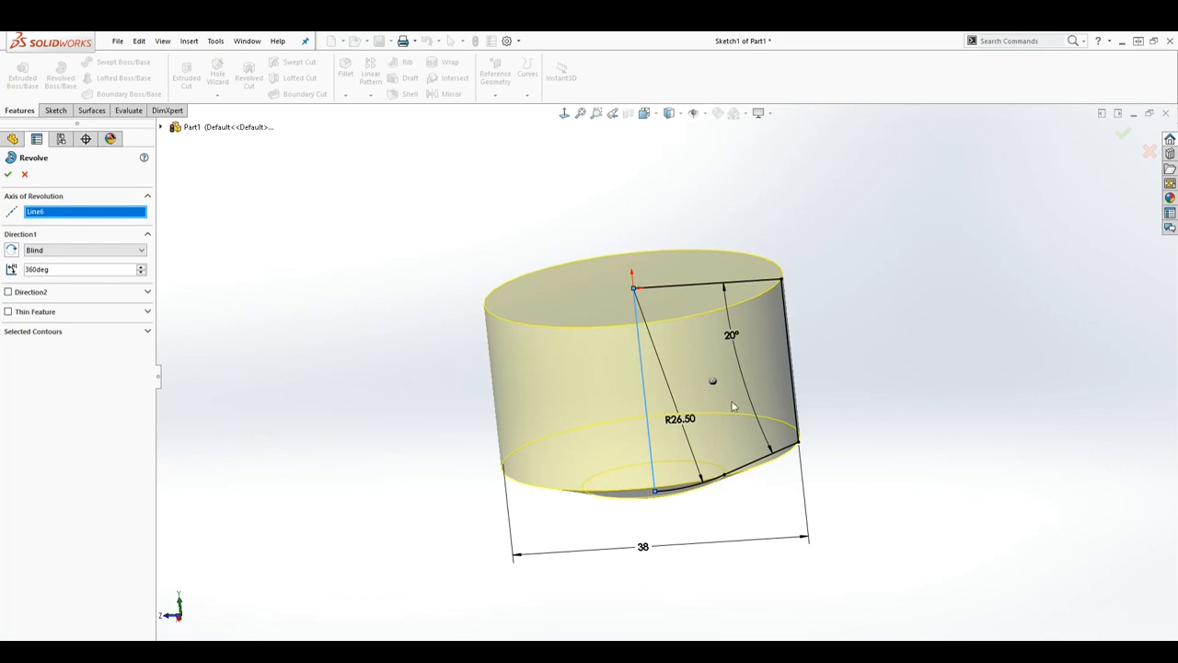
pyautogui.moveTo(818, 471); pyautogui.dragTo(905, 494, button='middle')
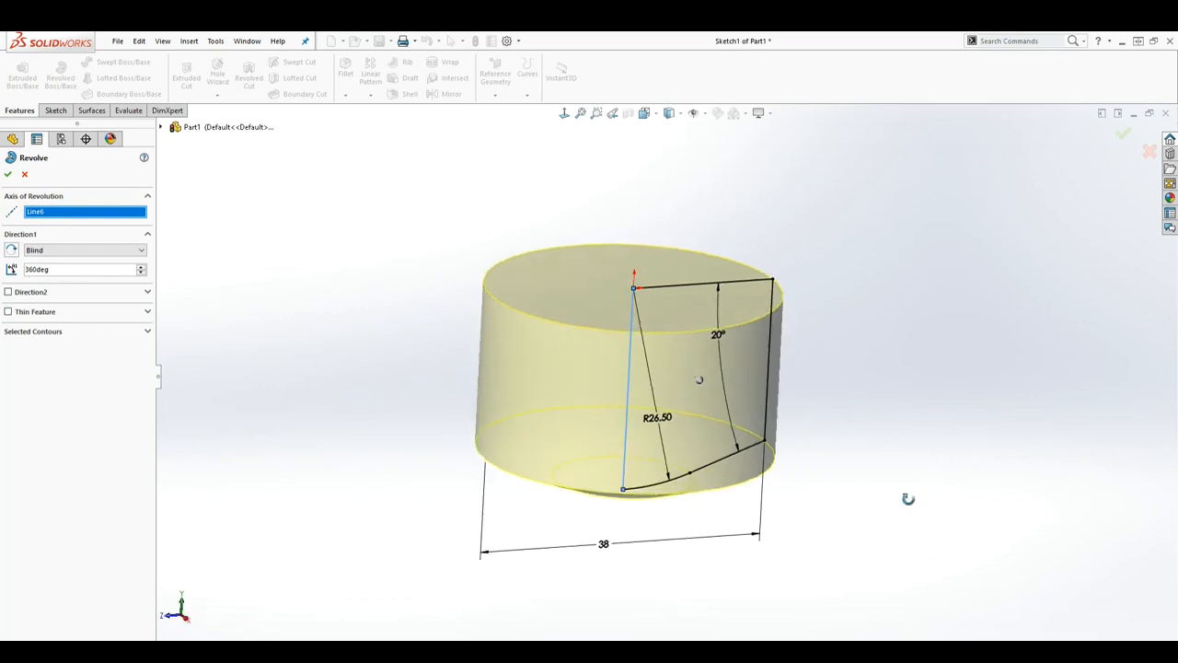
pyautogui.click(7, 174)
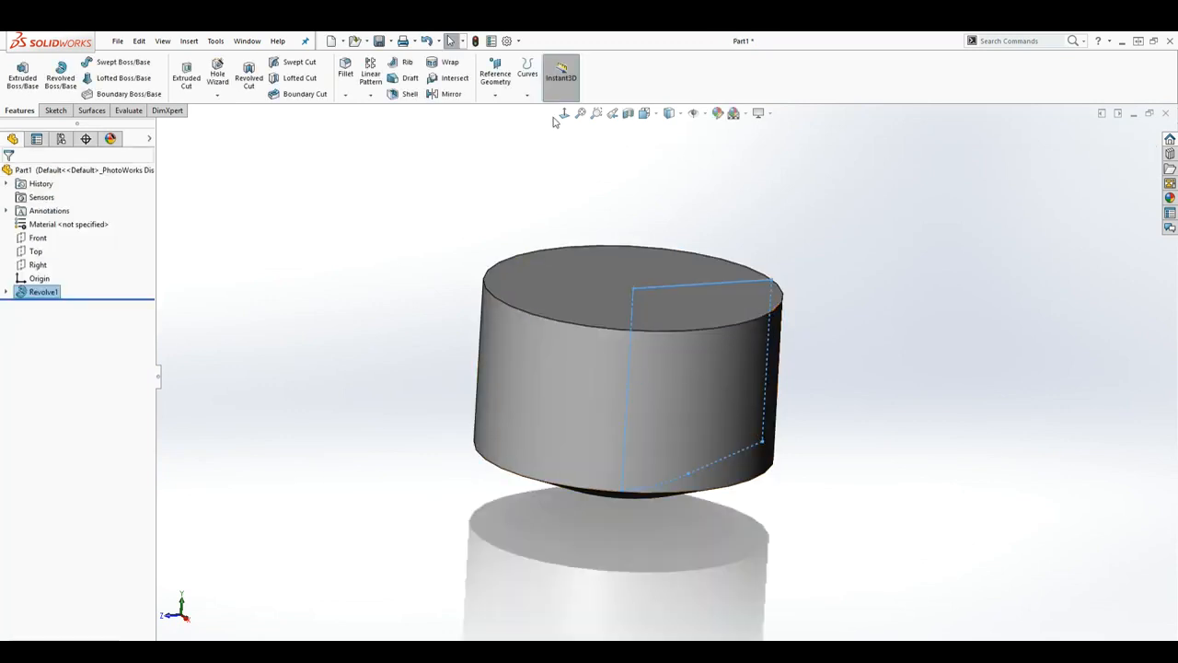
# - Examine the revolved body's side silhouette in a view normal to its sketch plane, with nothing selected
pyautogui.click(565, 114)
pyautogui.scroll(2, 735, 286)
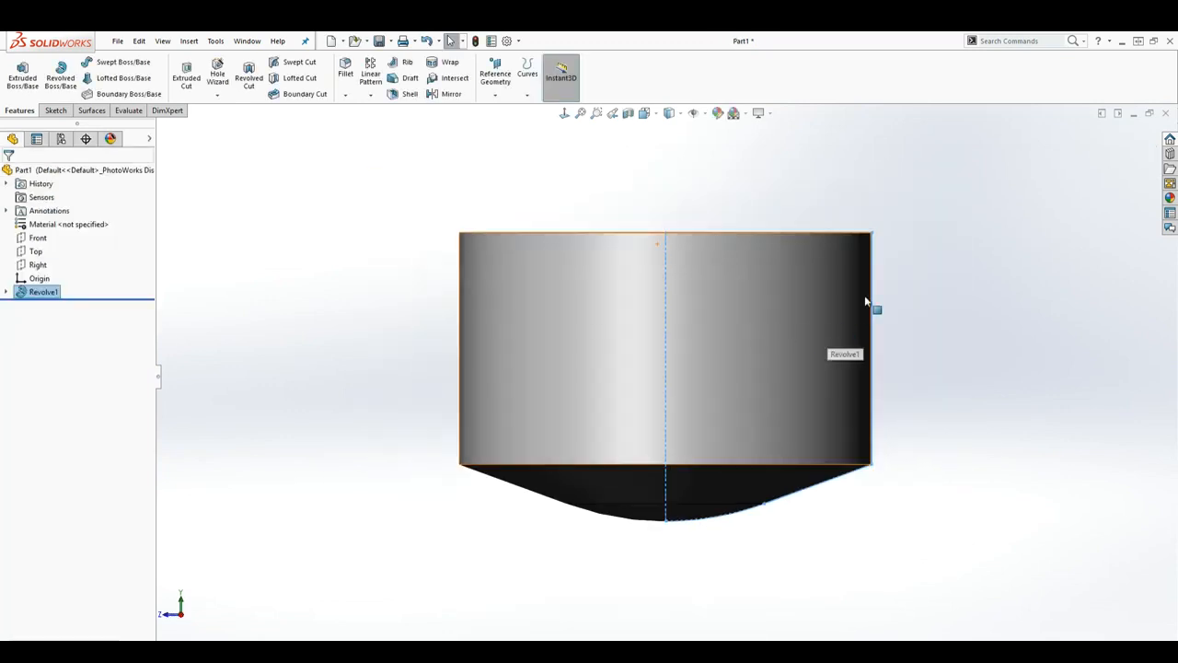
pyautogui.click(951, 305)
pyautogui.scroll(1, 946, 315)
pyautogui.scroll(-1, 707, 234)
pyautogui.scroll(1, 771, 414)
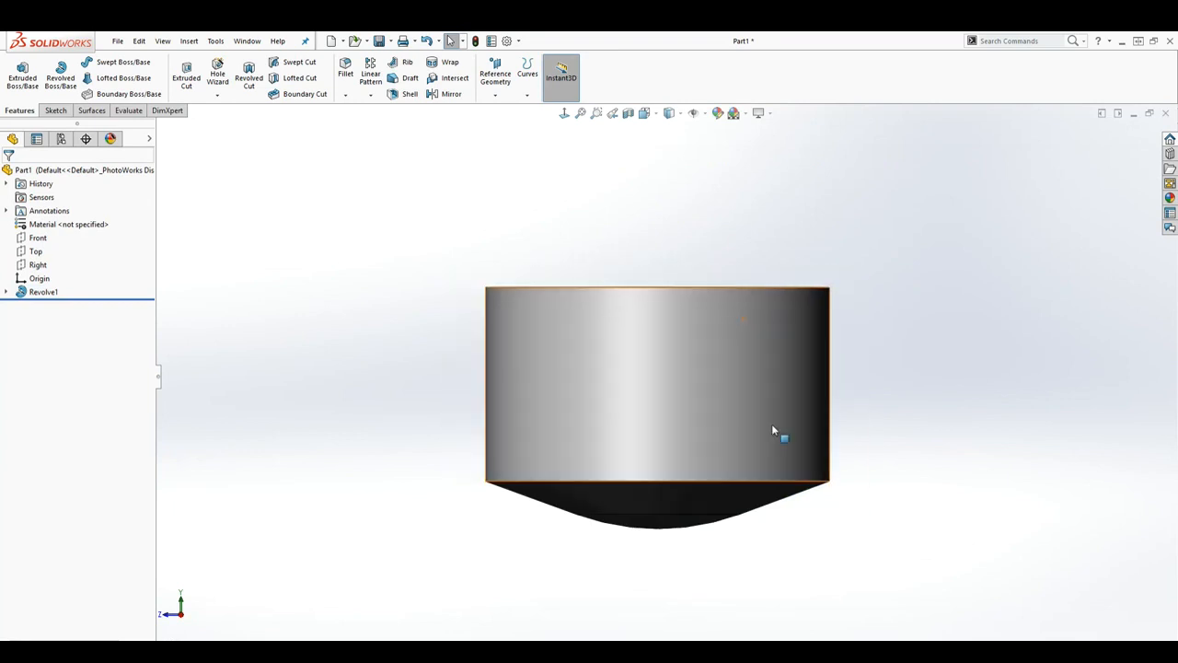